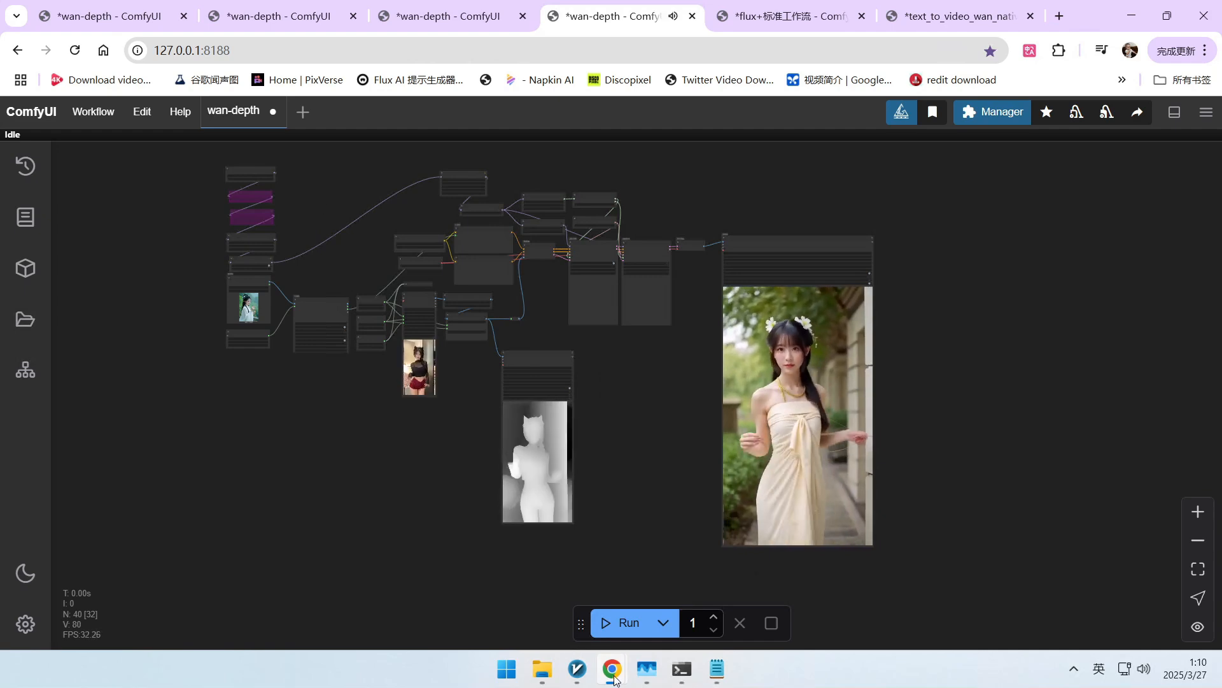
Step: Switch to the RunningHub browser window, check the runninghub.cn home page, and bring up the first wan-depth workflow
mouse_move(613, 676)
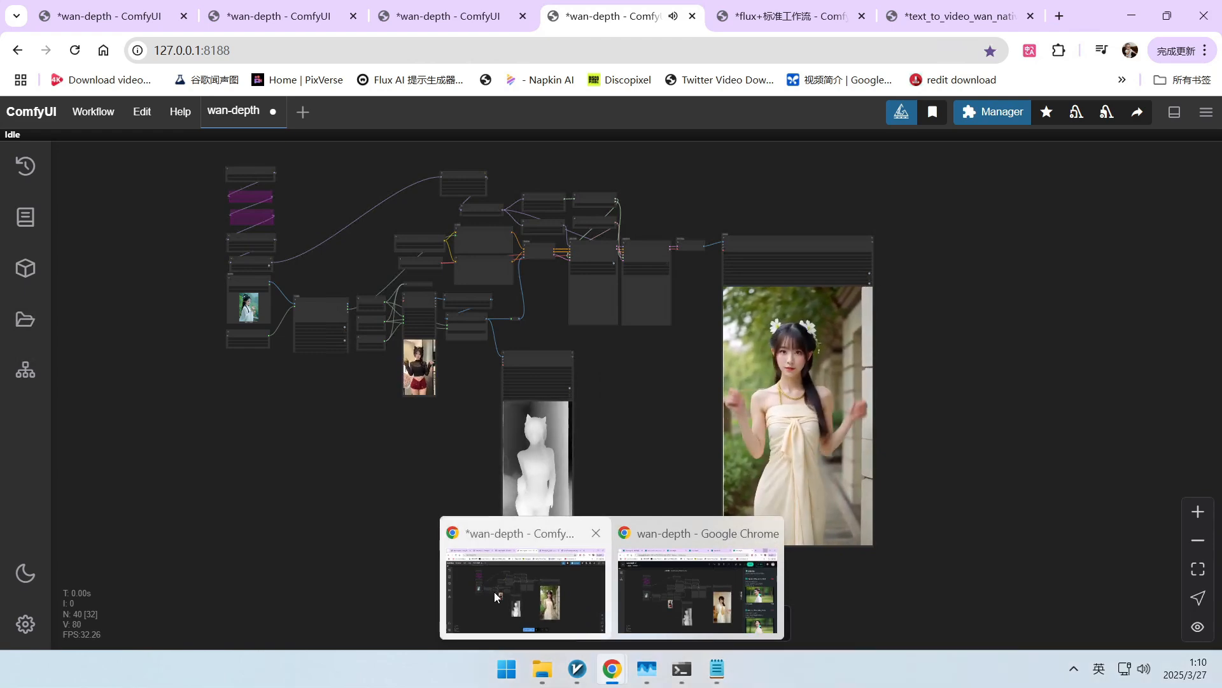
click(670, 608)
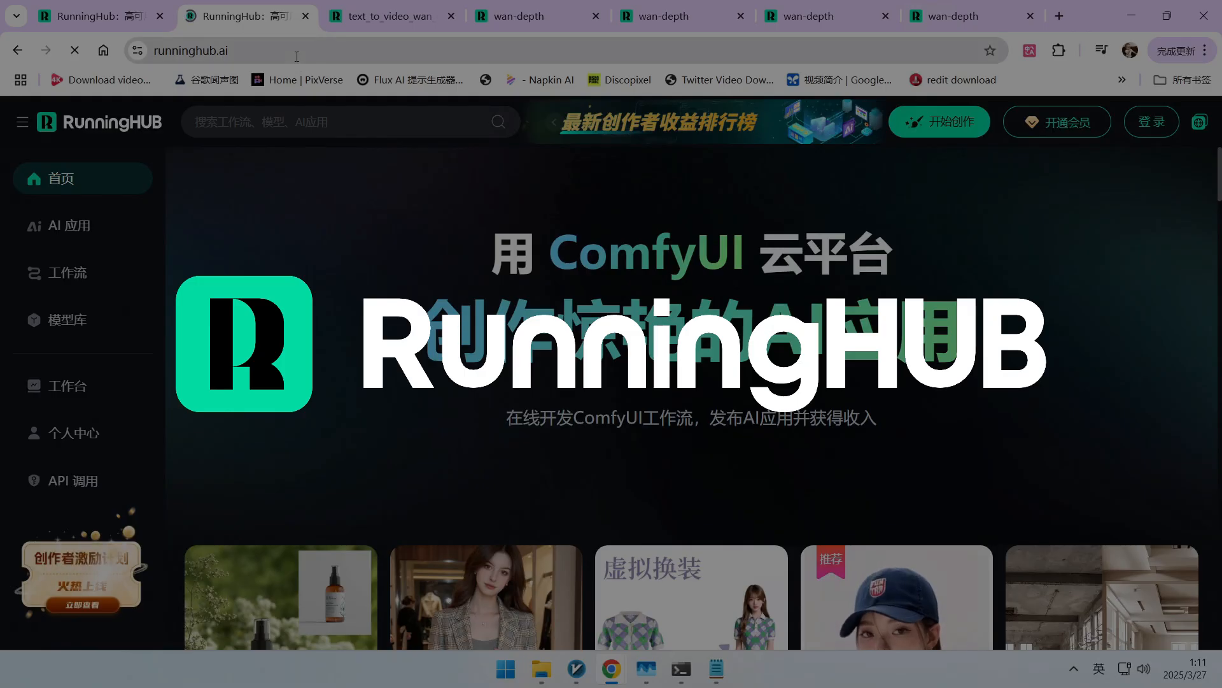
click(115, 26)
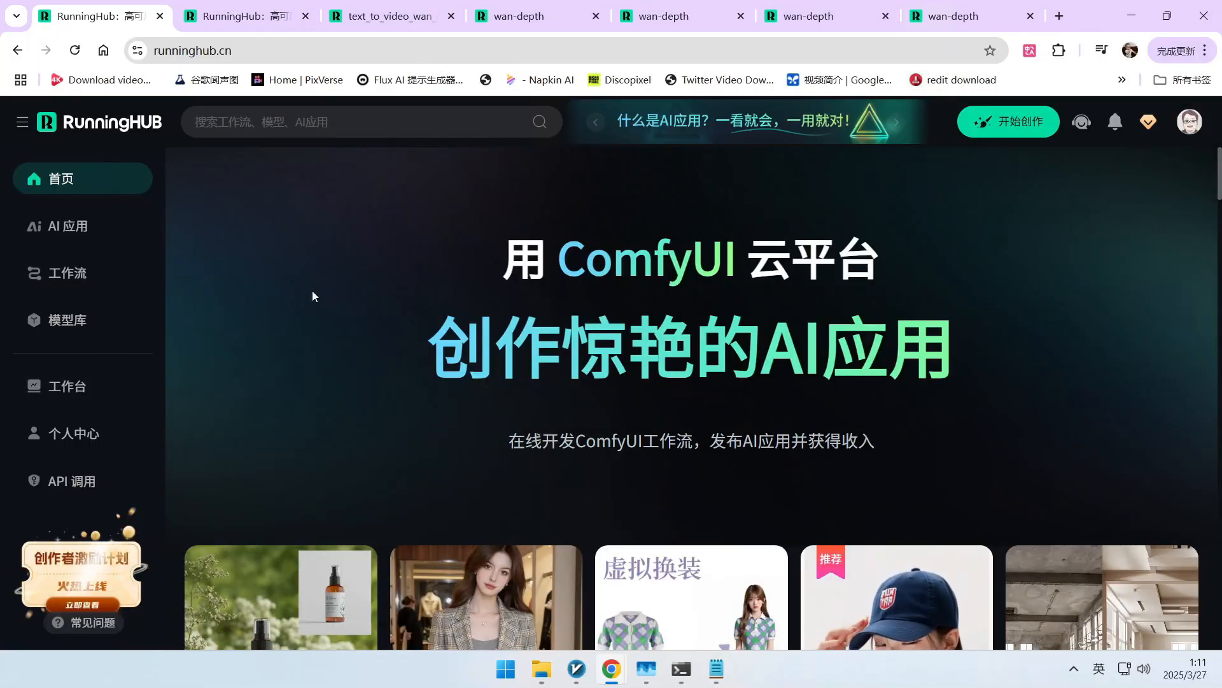
key(ctrl+4)
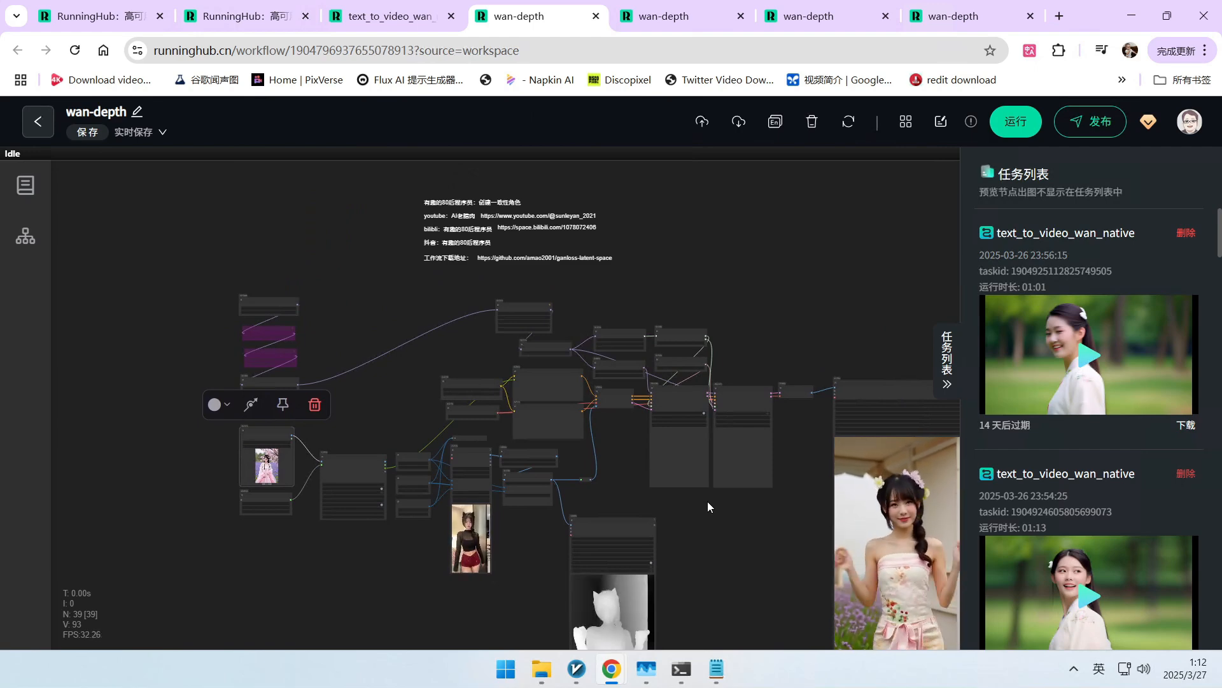
Step: Examine the workflow's Load Image and Florence2Run nodes, the depth LoRA loader, and the Depth Anything V2 video branch
scroll(216, 465, up, 10)
scroll(415, 479, up, 2)
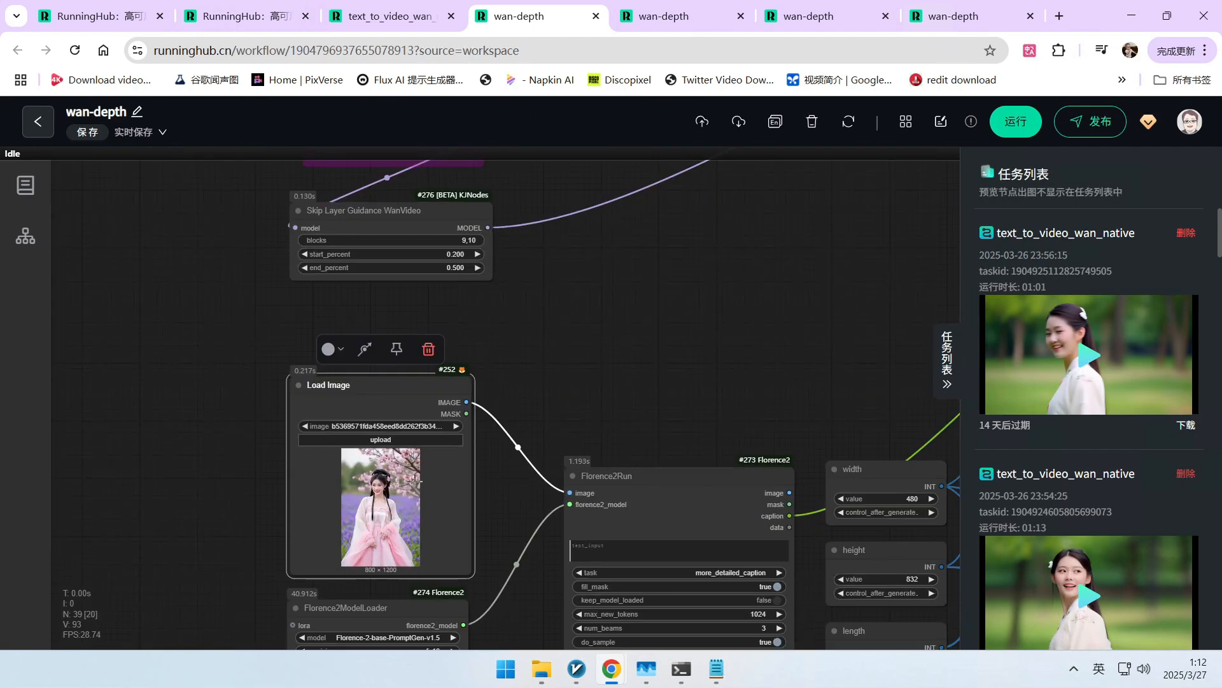
click(684, 493)
scroll(651, 386, down, 2)
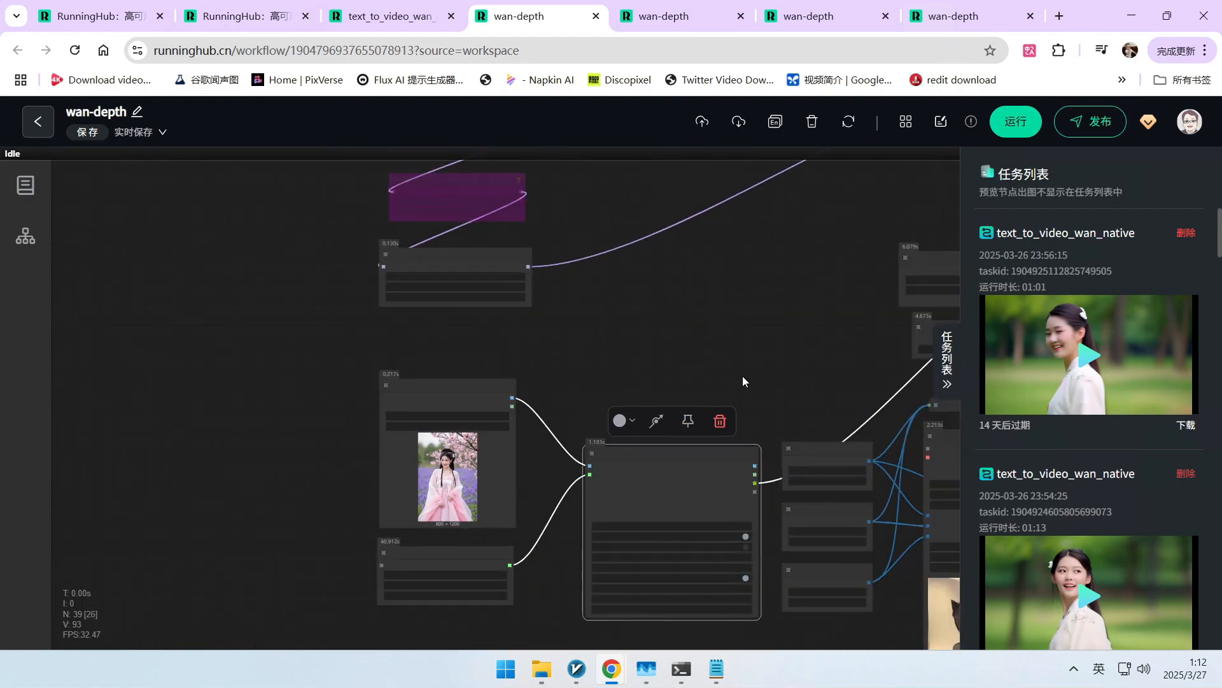
drag(742, 377, 467, 373)
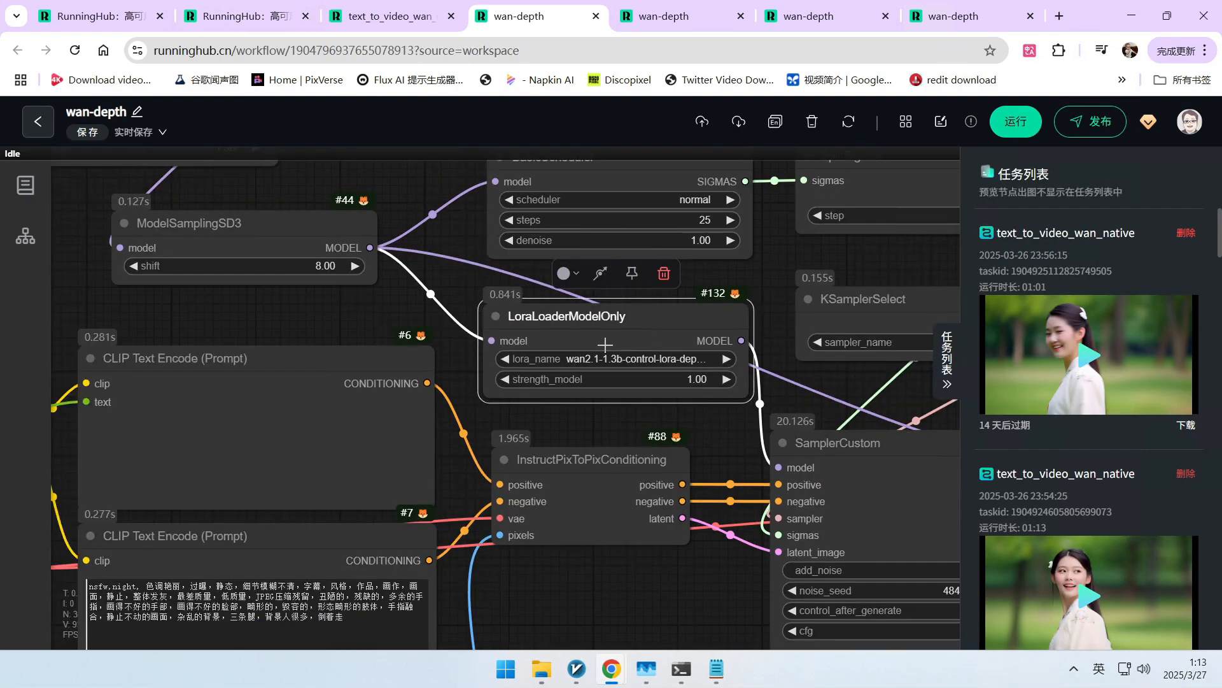
drag(690, 361, 700, 346)
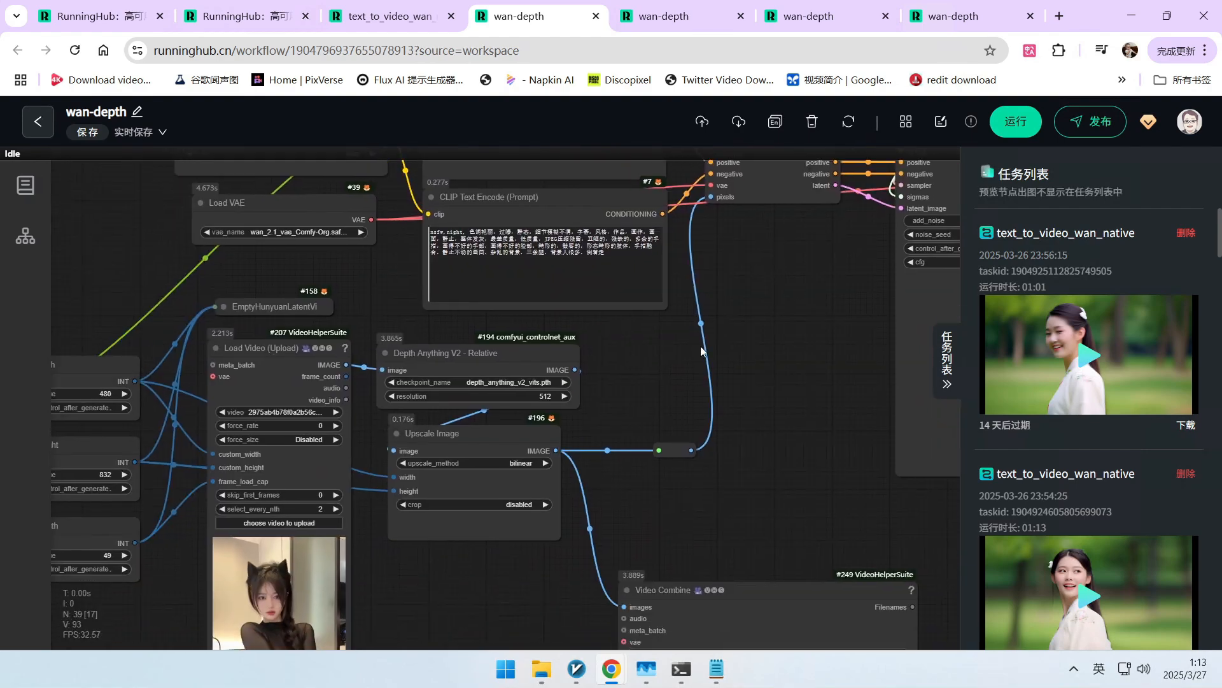
drag(668, 465, 685, 219)
scroll(581, 452, down, 1)
drag(581, 399, 583, 325)
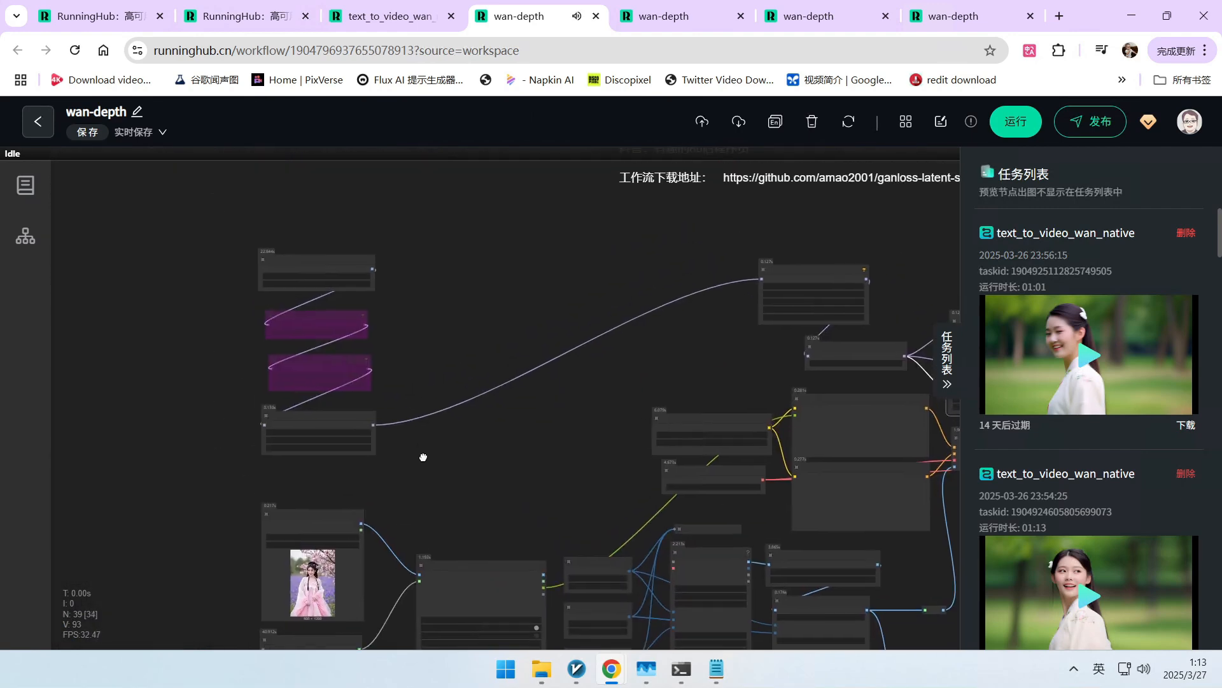
Step: Examine the model chain from Load Diffusion Model through the bypassed Sage Attention and Model Patcher Order nodes
drag(424, 457, 425, 461)
scroll(431, 349, up, 8)
drag(372, 365, 491, 376)
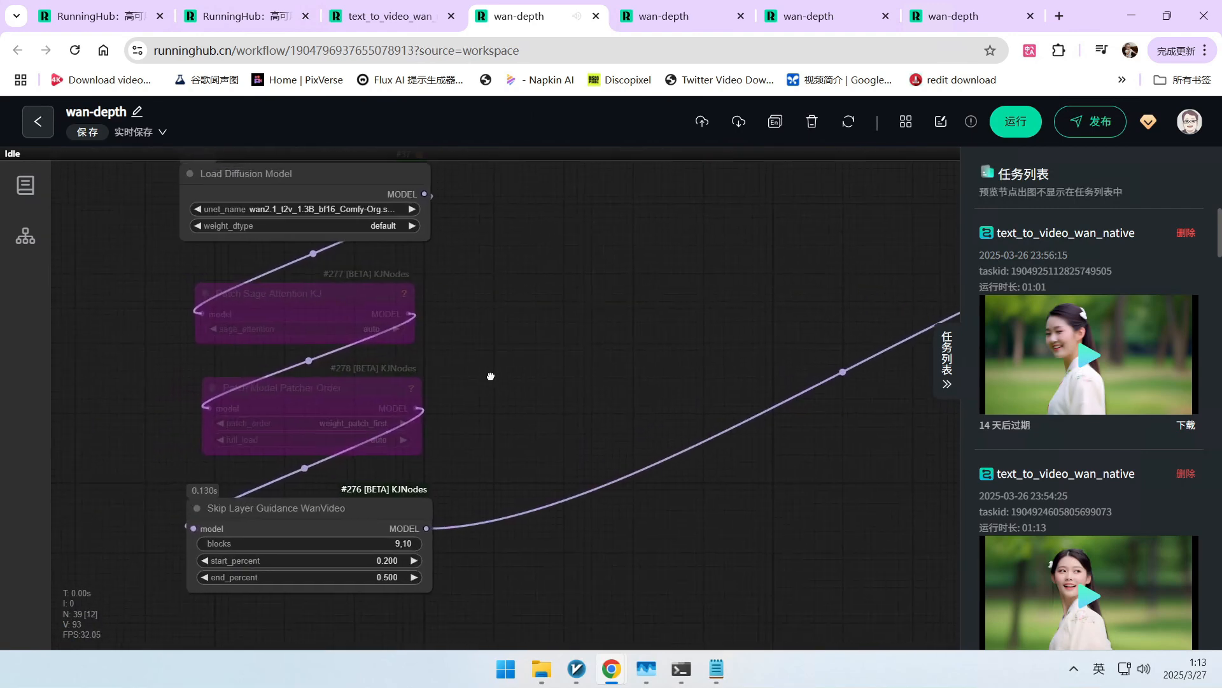
click(370, 509)
click(491, 440)
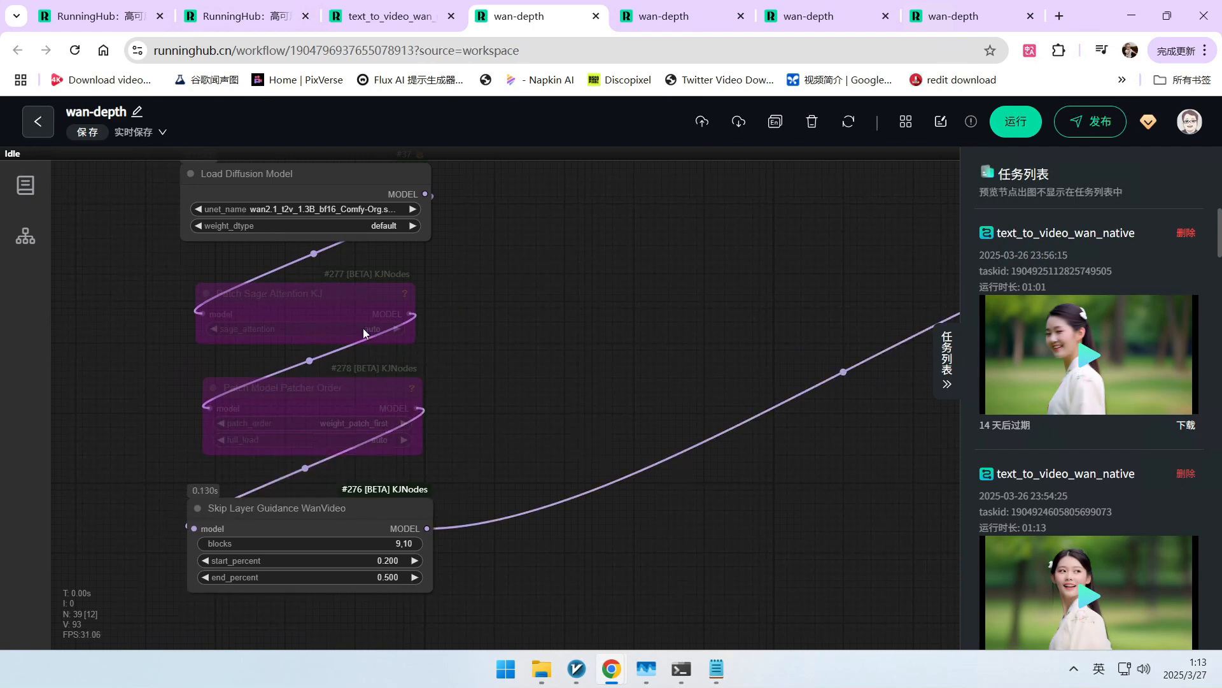
click(351, 304)
click(339, 408)
scroll(500, 384, down, 3)
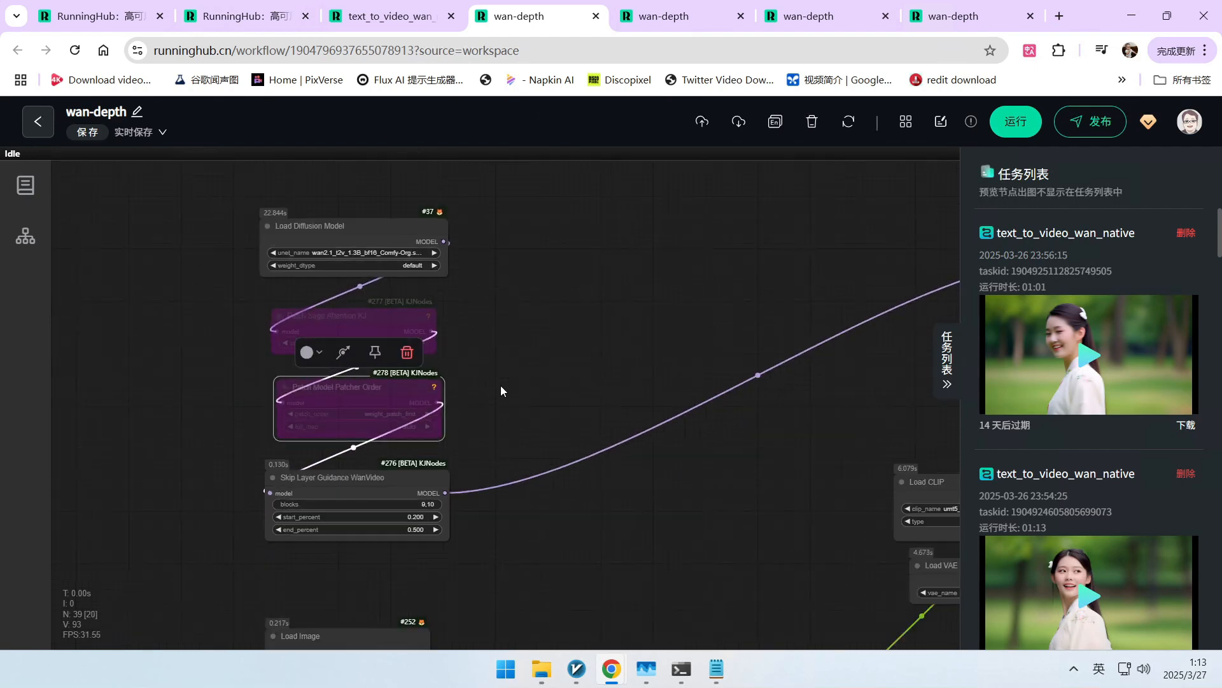
drag(500, 384, 379, 341)
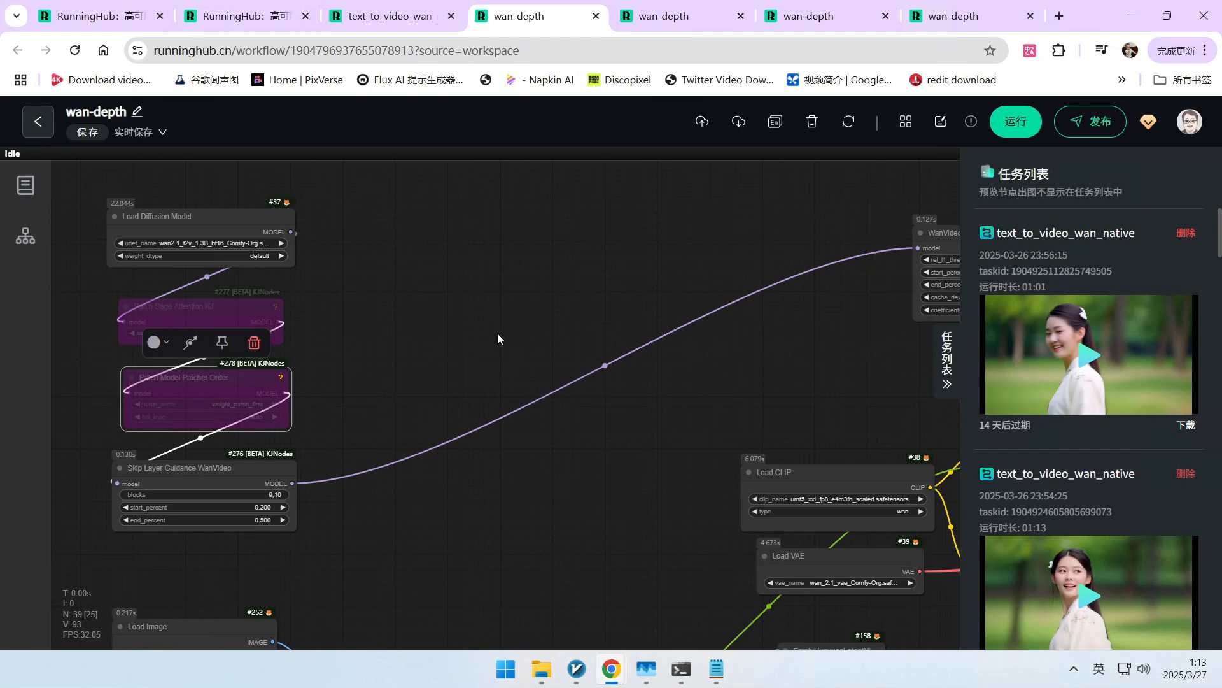
Step: Inspect the Skip Layer Guidance WanVideo node, the WanVideo node it feeds, and the path to the depth and output videos
scroll(498, 334, down, 2)
mouse_move(668, 297)
mouse_down()
mouse_move(559, 296)
mouse_move(673, 291)
mouse_up()
scroll(350, 468, up, 5)
click(221, 423)
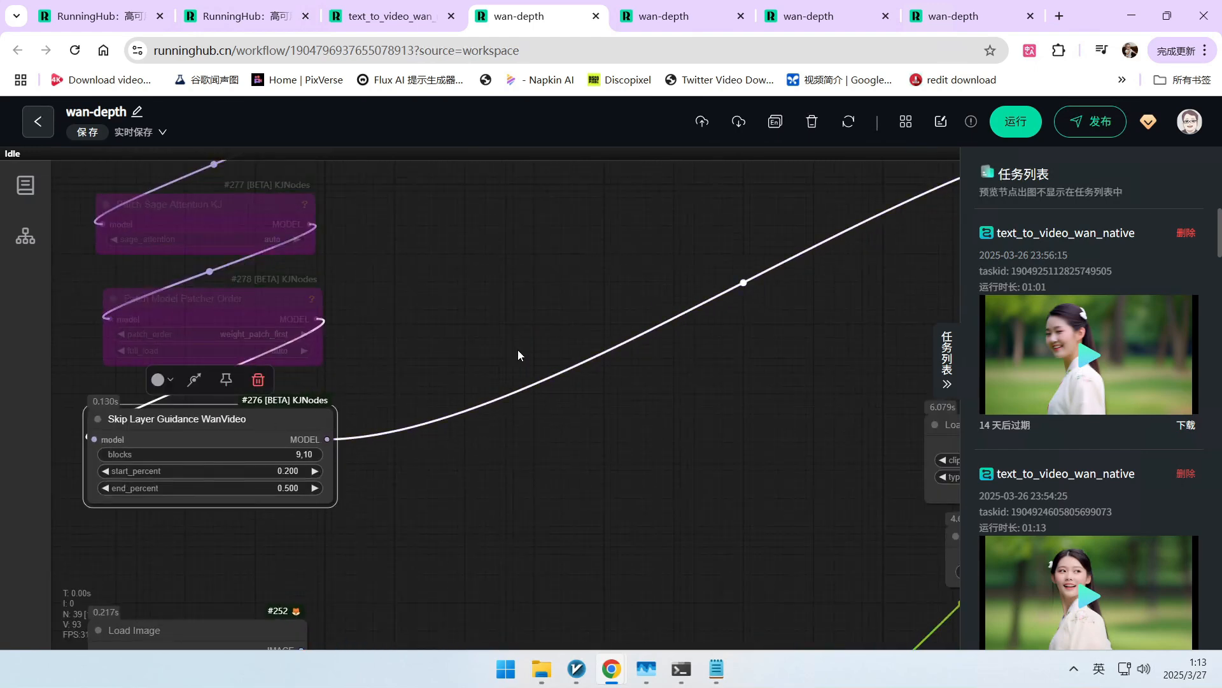
scroll(538, 318, down, 4)
drag(573, 292, 220, 393)
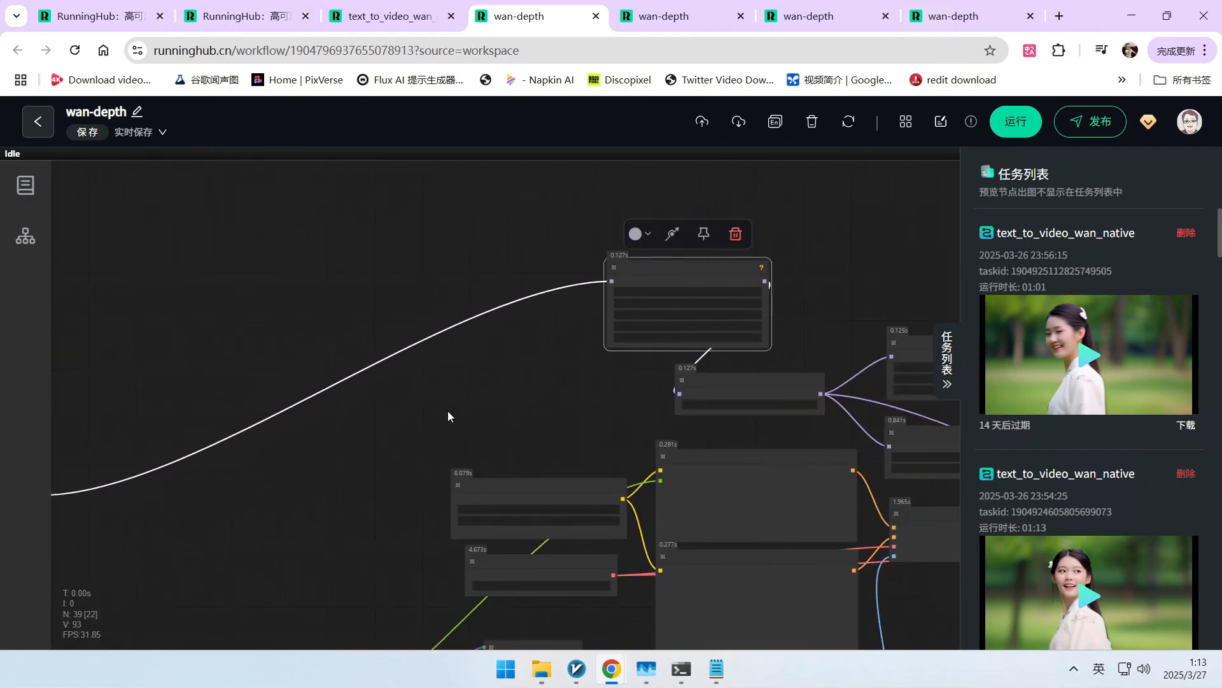
scroll(448, 411, down, 3)
drag(716, 540, 374, 319)
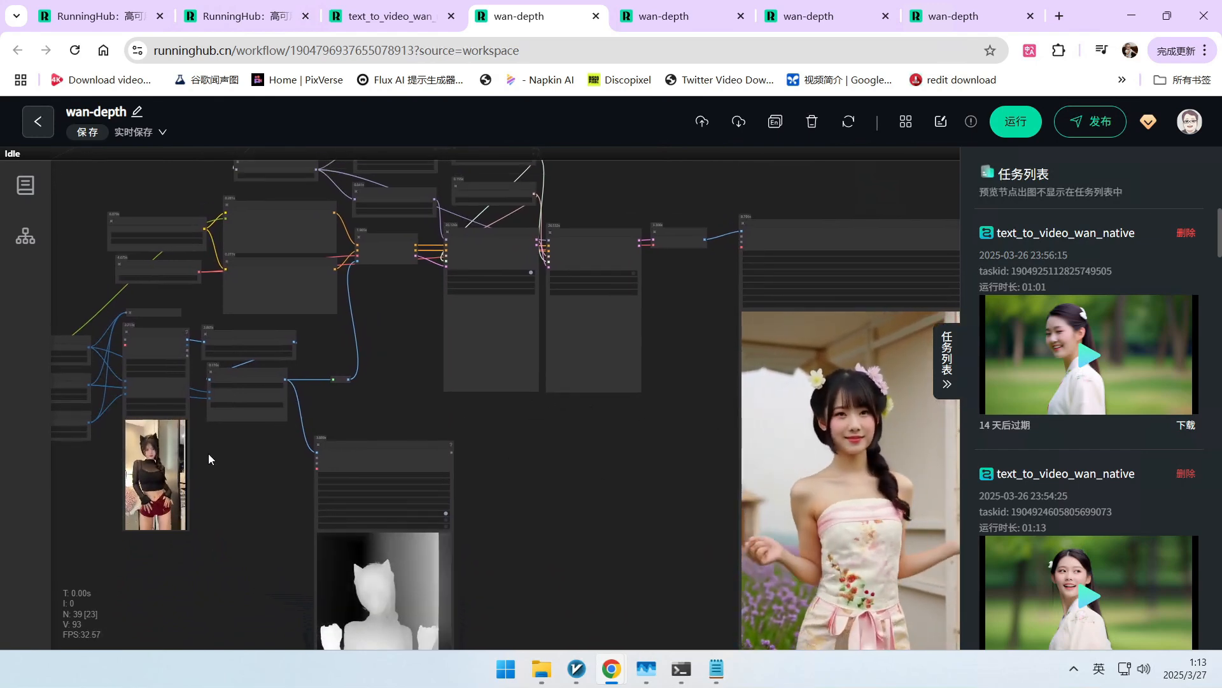
drag(219, 454, 650, 555)
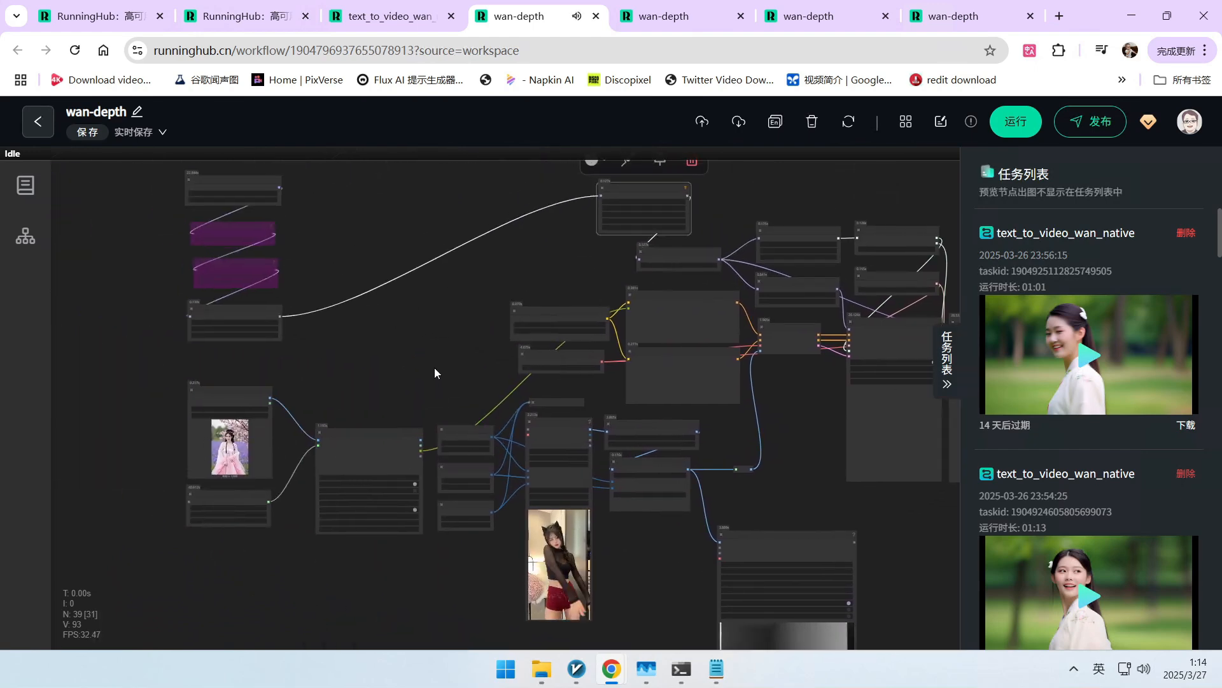
drag(434, 368, 294, 331)
scroll(293, 331, down, 1)
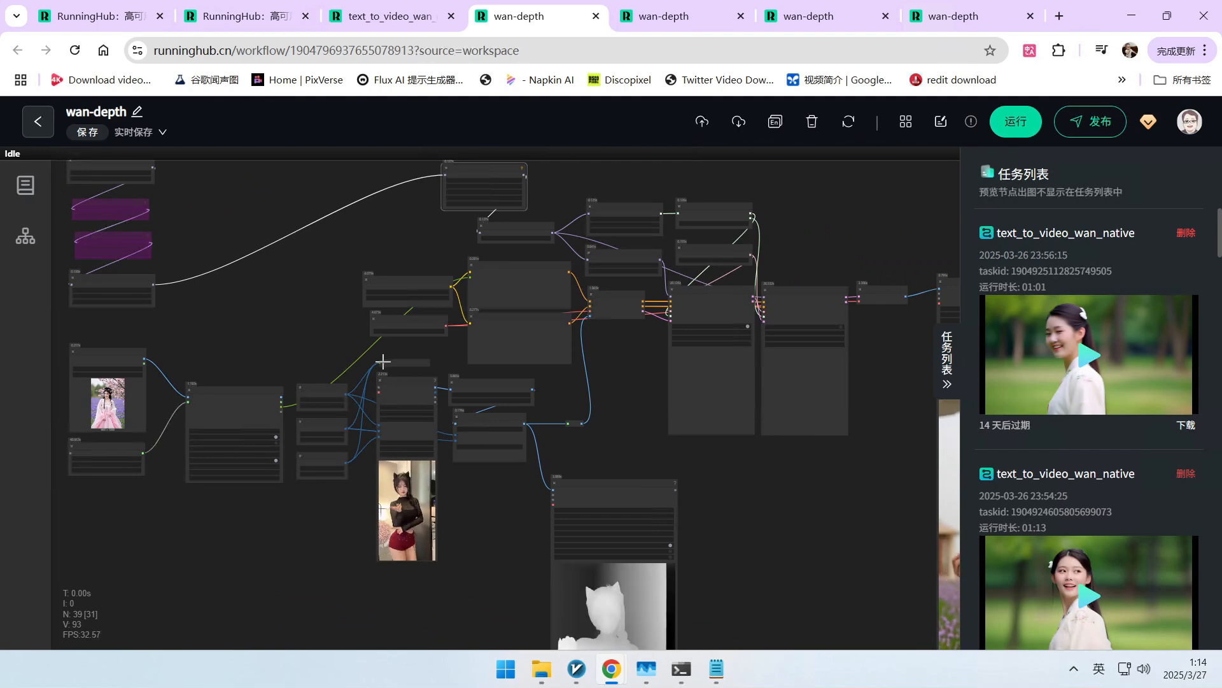
Step: Switch to the local ComfyUI window and inspect the CFG Zero Star node in its first wan-depth workflow
key(alt+Tab)
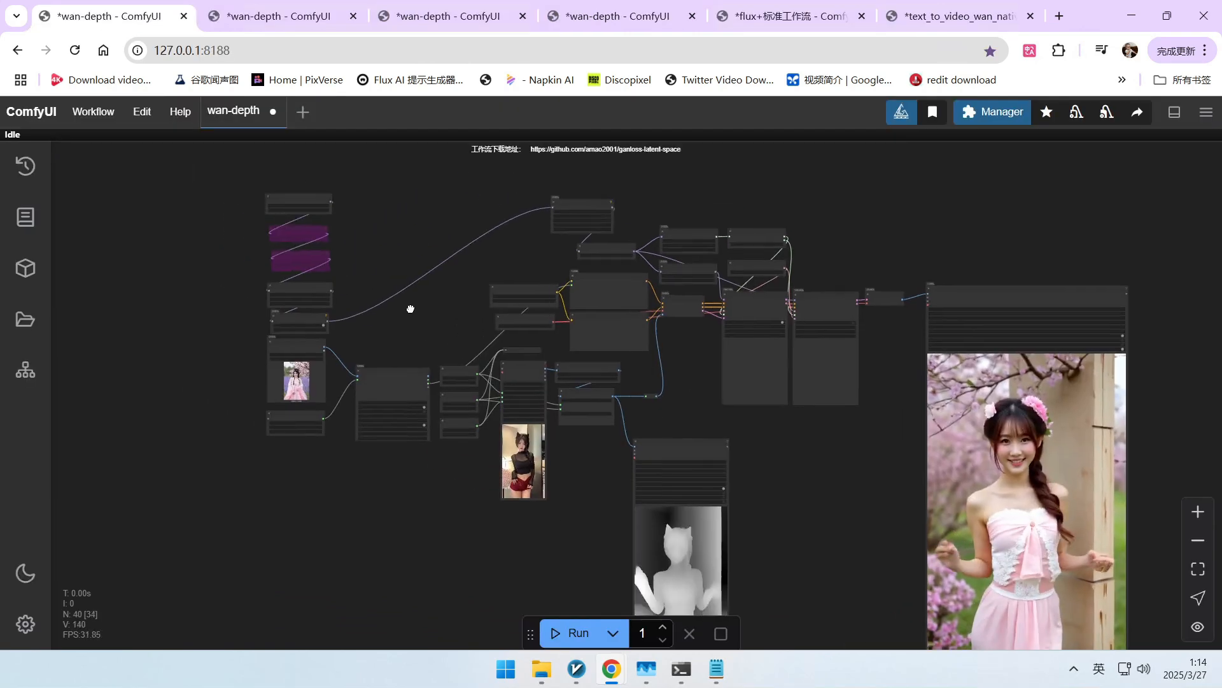
scroll(380, 328, up, 7)
drag(409, 308, 467, 312)
drag(510, 441, 447, 255)
drag(575, 260, 308, 302)
scroll(807, 316, up, 4)
drag(762, 316, 635, 386)
scroll(685, 368, down, 2)
drag(394, 335, 683, 352)
scroll(267, 309, up, 9)
click(357, 310)
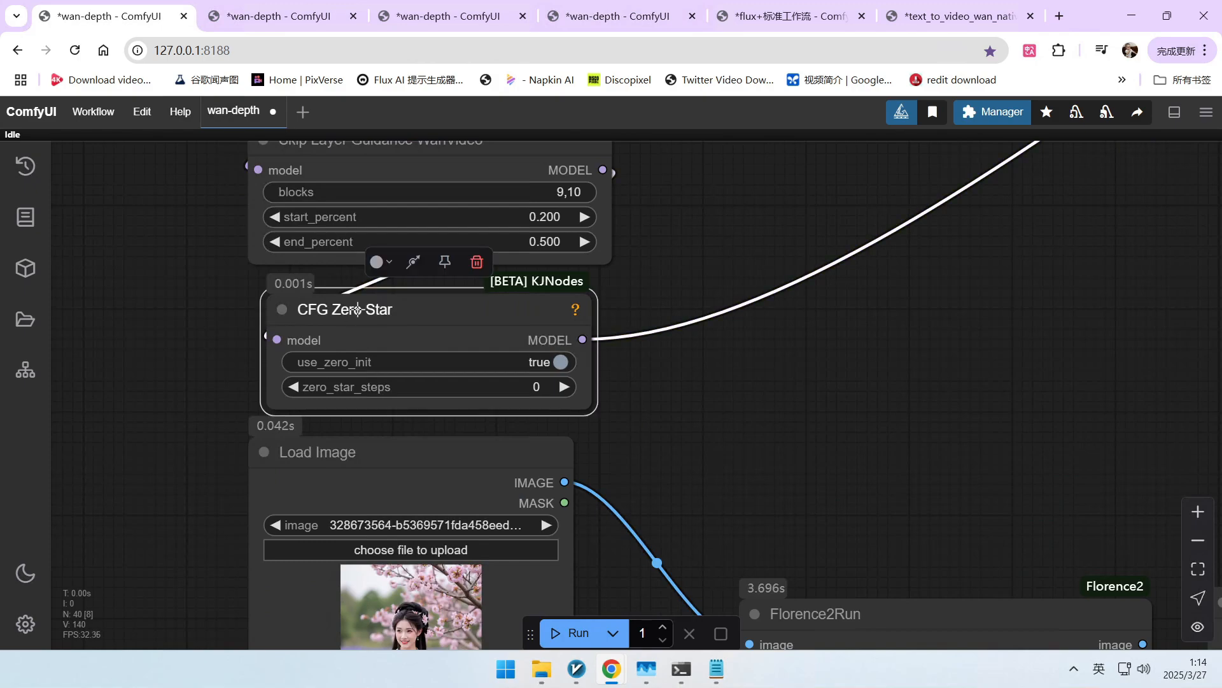
Step: View the depth preview and the generated video of the local wan-depth workflow
scroll(803, 359, down, 10)
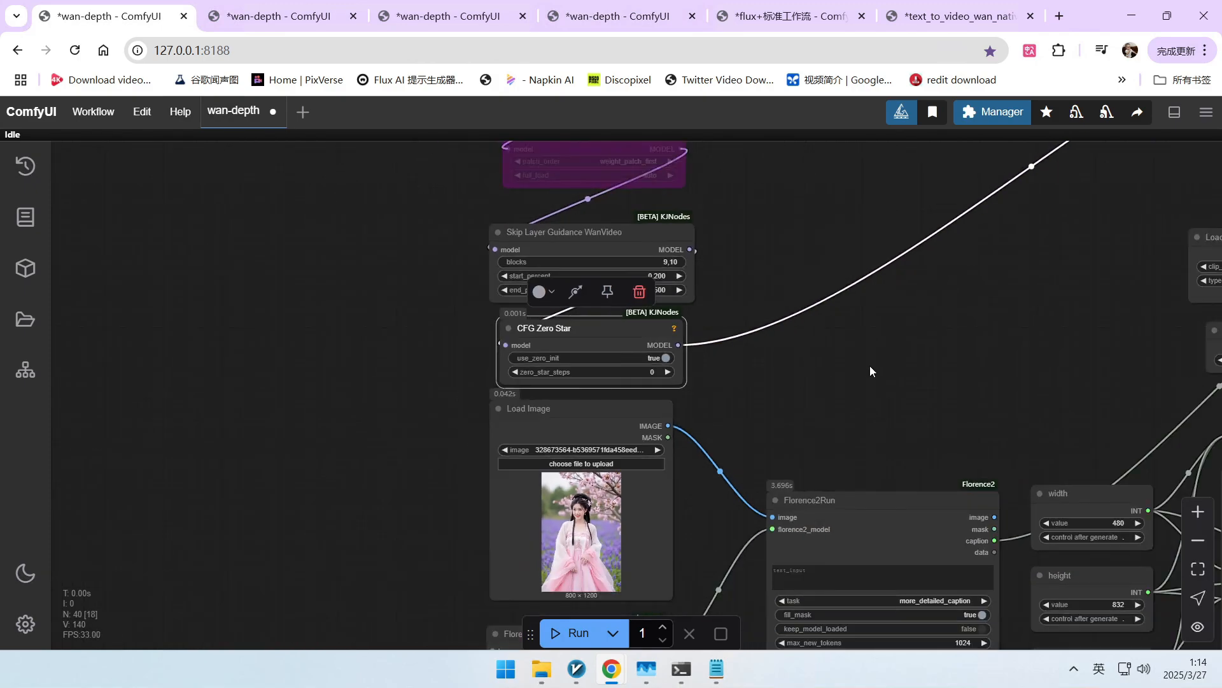
drag(670, 360, 305, 203)
scroll(331, 231, down, 5)
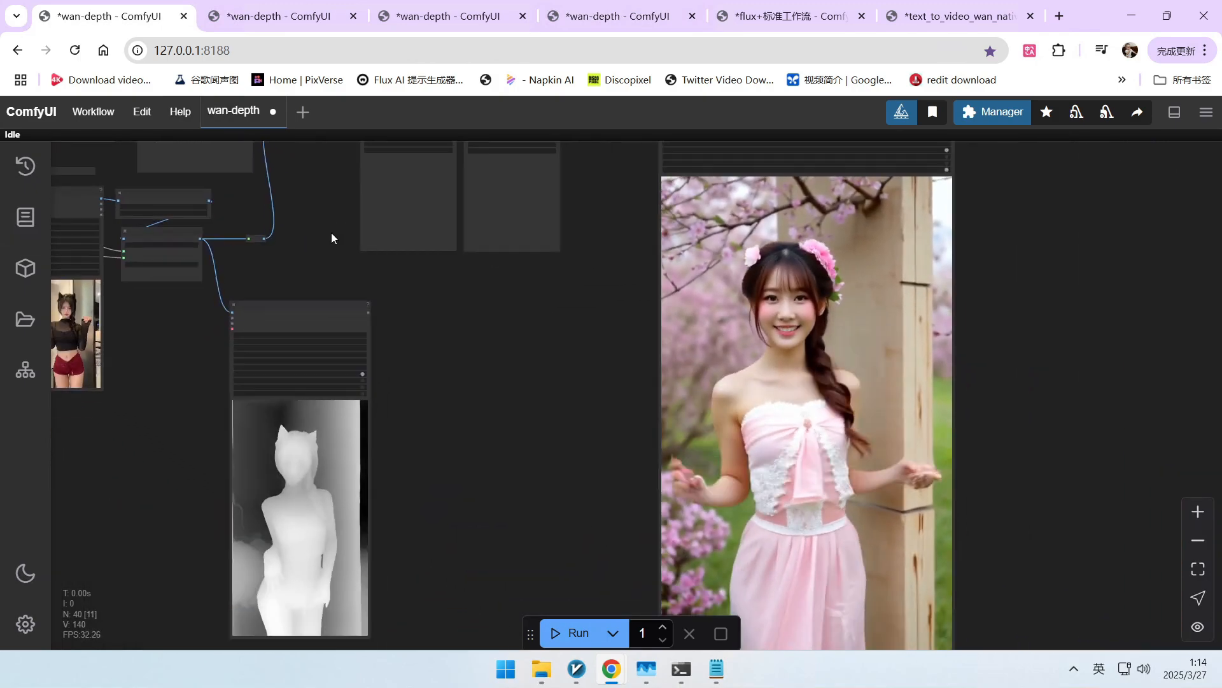
scroll(729, 361, up, 2)
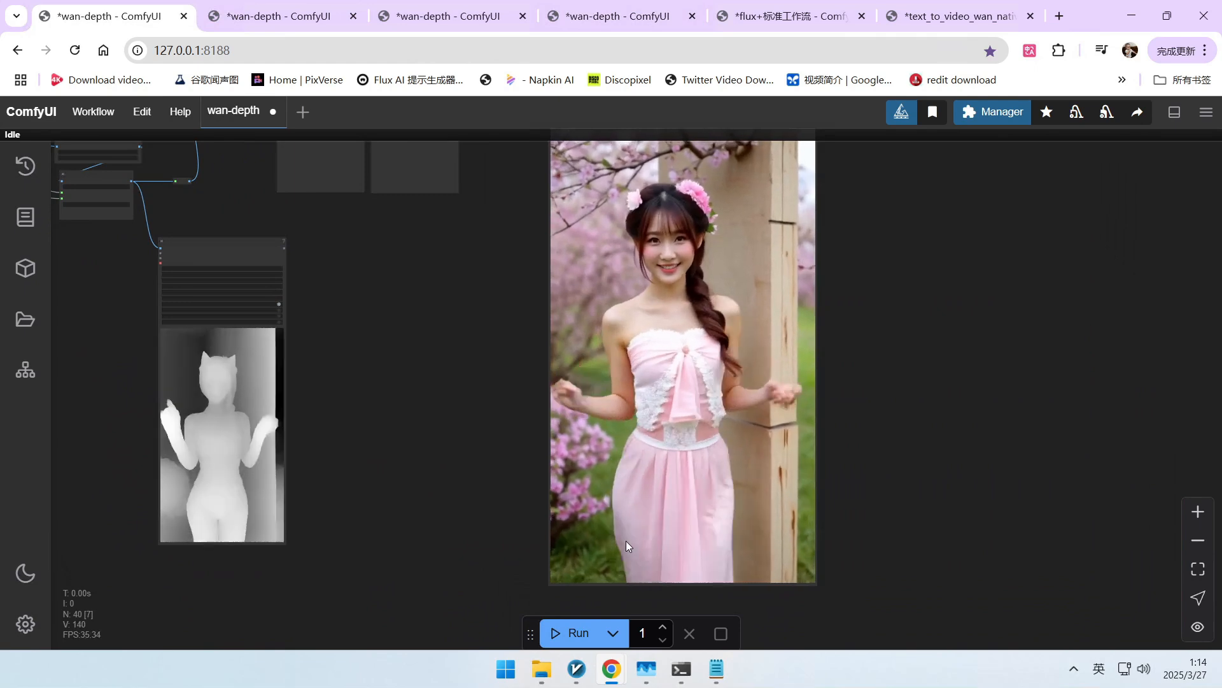
Step: Return to the RunningHub window and examine the source image and reference video in the second wan-depth workflow
mouse_move(612, 668)
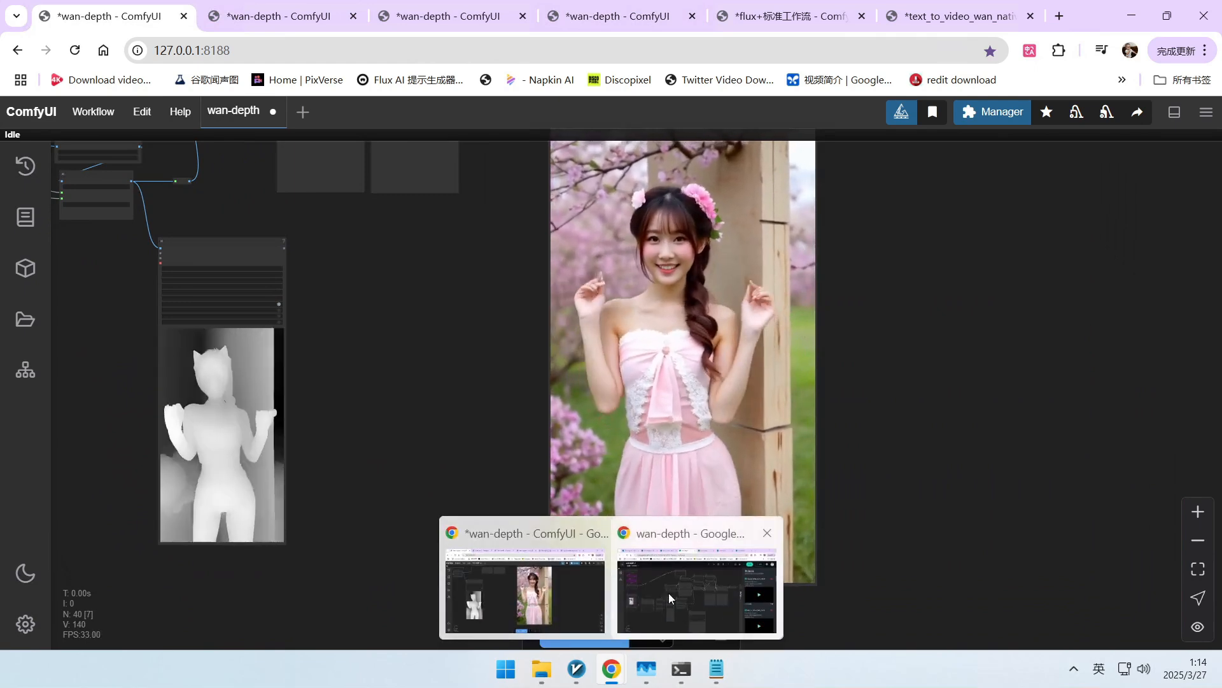
click(669, 593)
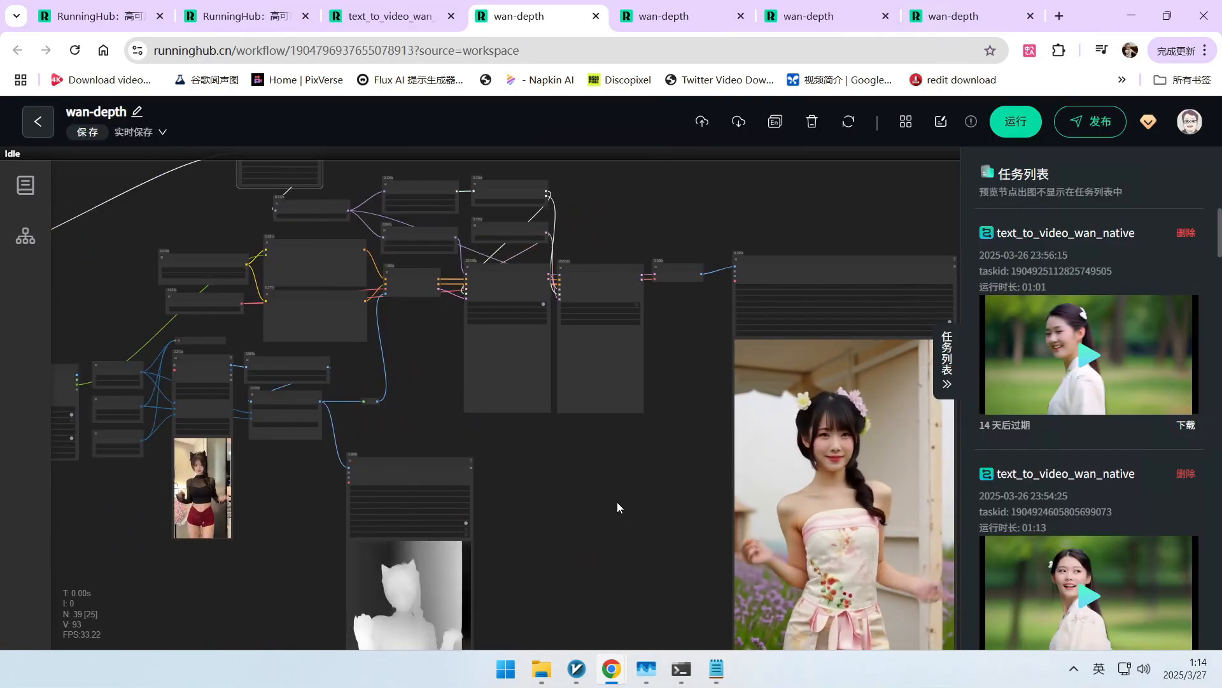
click(656, 27)
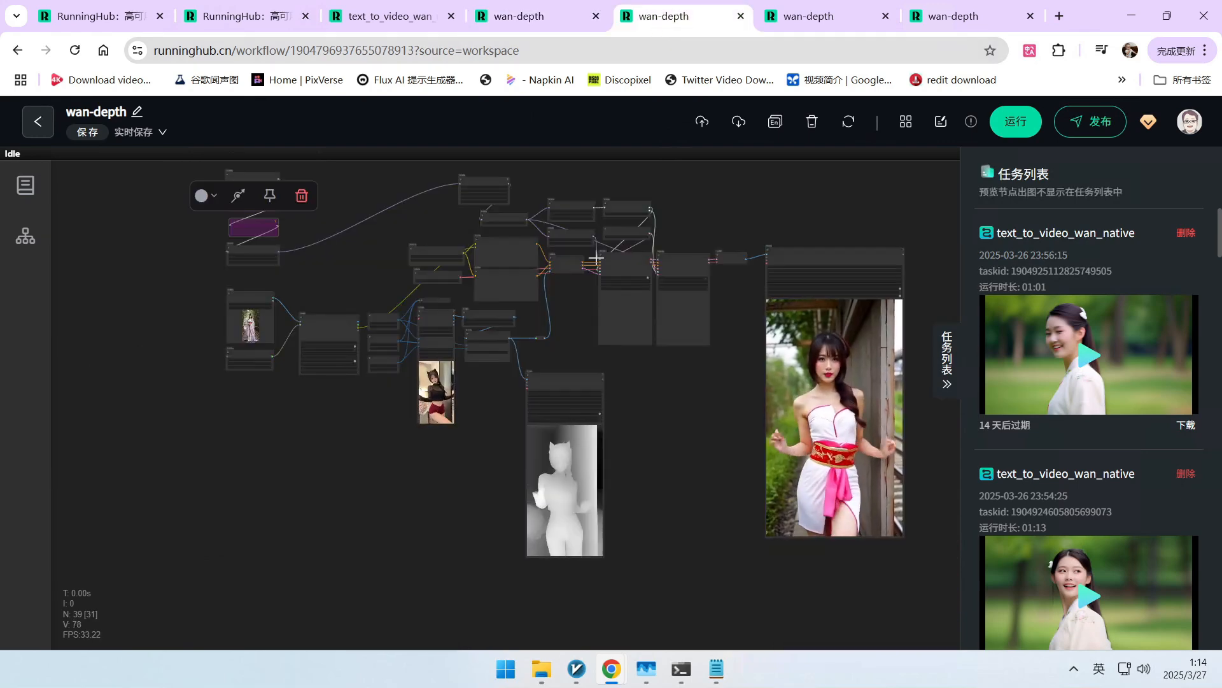
scroll(609, 314, up, 3)
drag(605, 427, 739, 442)
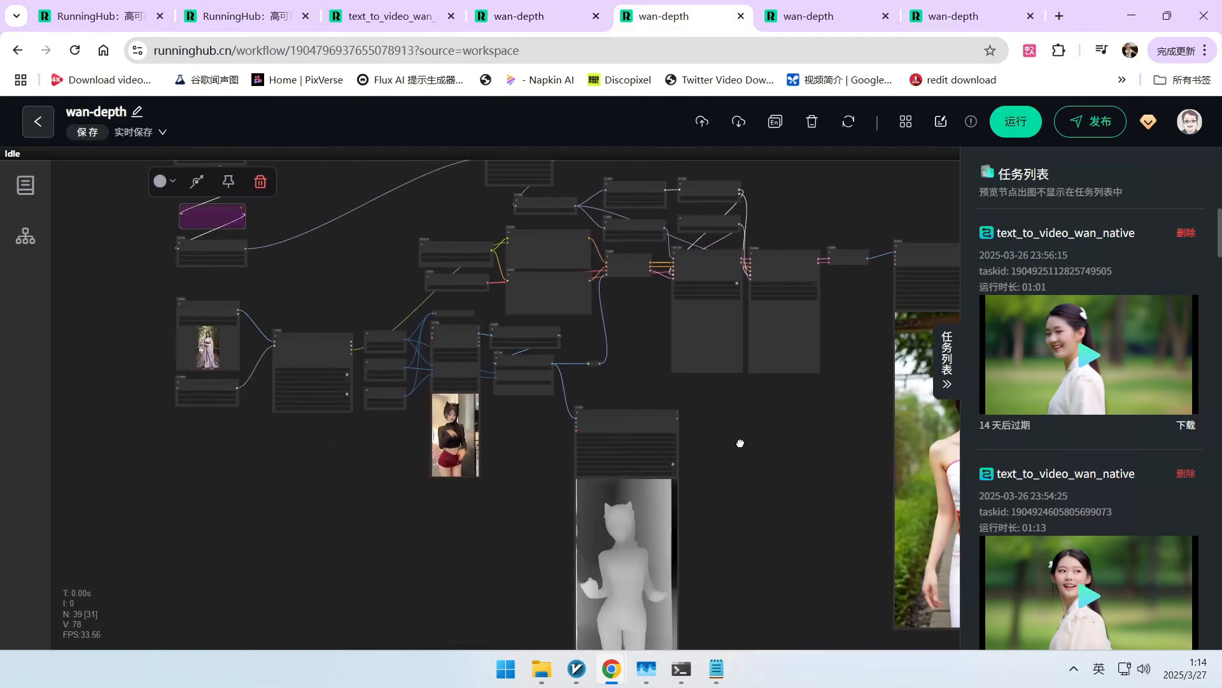
scroll(184, 356, up, 9)
scroll(249, 324, down, 4)
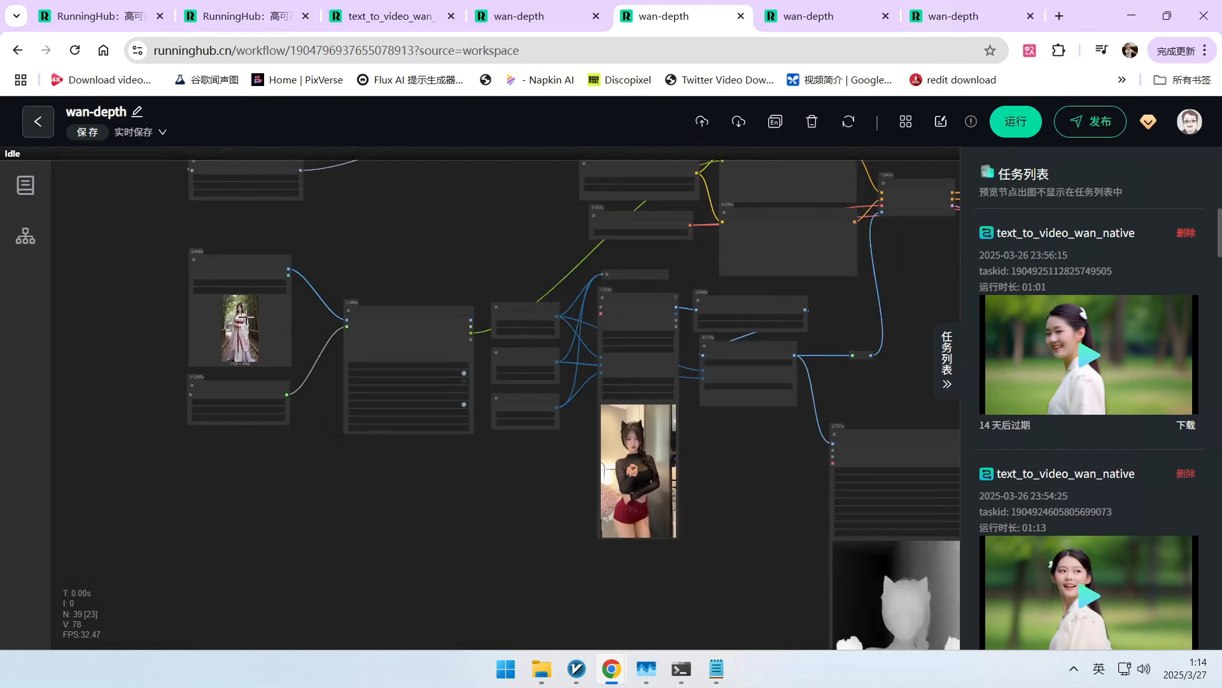
Step: View the depth video and the generated output video of RunningHub's second wan-depth workflow
drag(831, 394, 372, 397)
drag(645, 413, 332, 383)
scroll(479, 417, down, 2)
drag(462, 441, 465, 406)
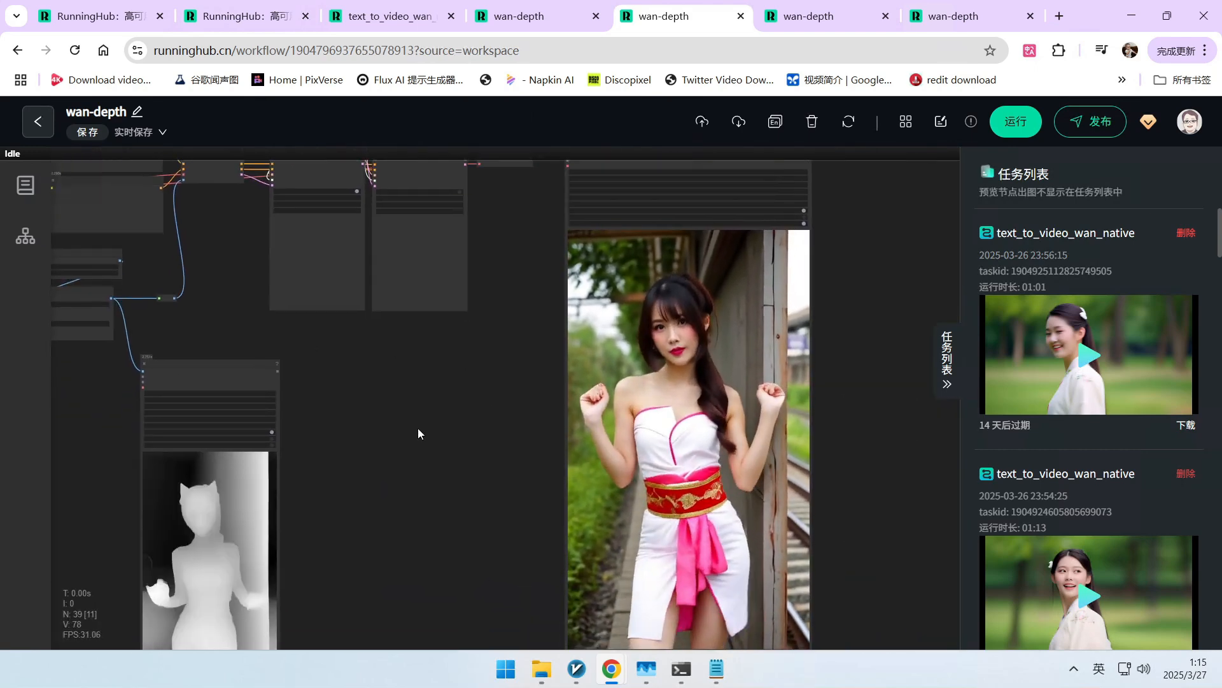
scroll(422, 442, down, 2)
drag(422, 442, 590, 437)
scroll(517, 444, down, 2)
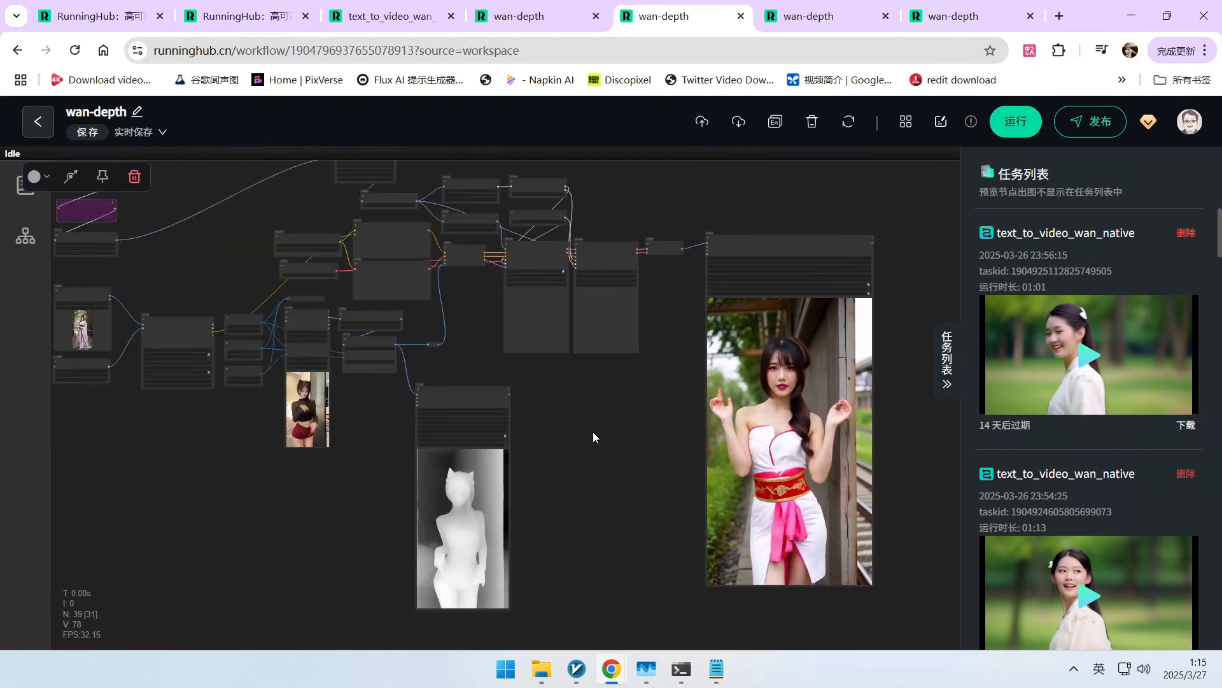
Step: Check the local ComfyUI's second wan-depth result, and examine the third wan-depth workflow in the RunningHub window
key(alt+Tab)
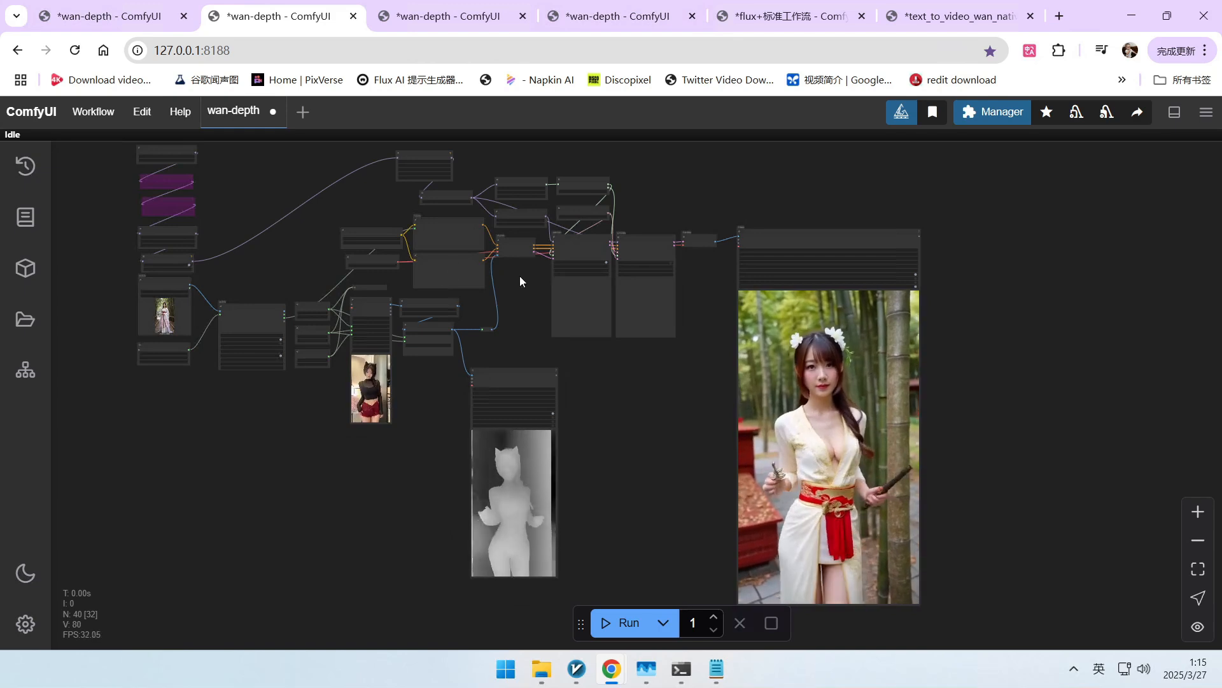
mouse_move(618, 667)
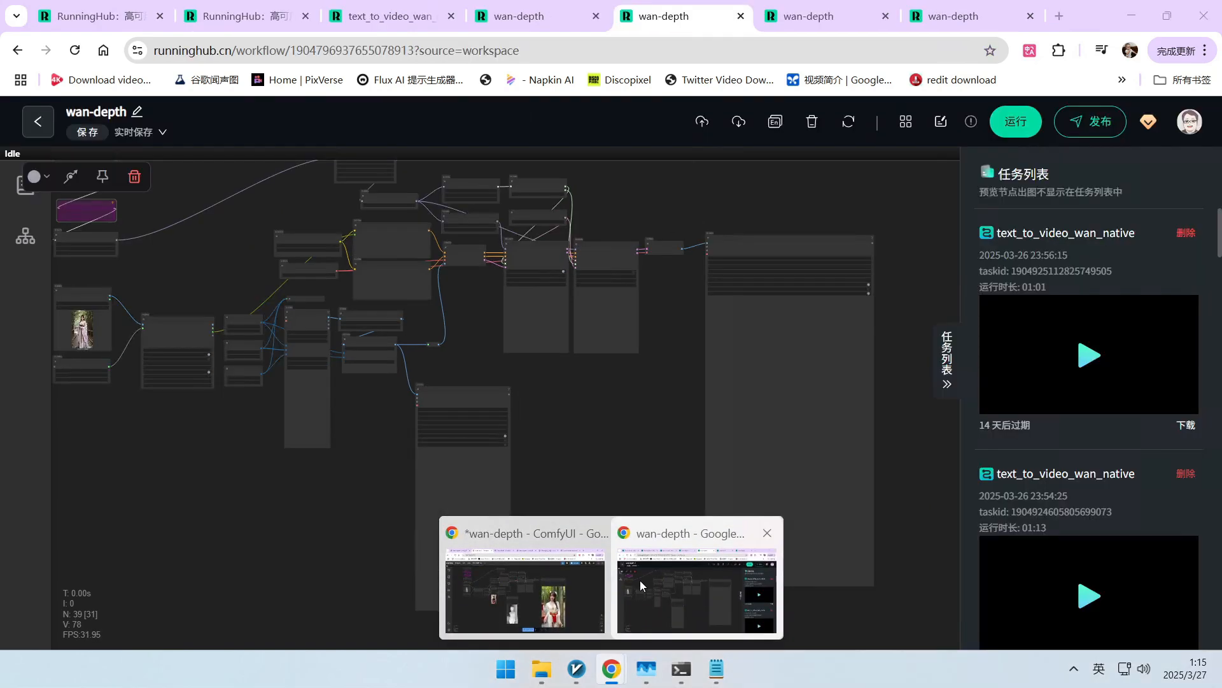
click(640, 579)
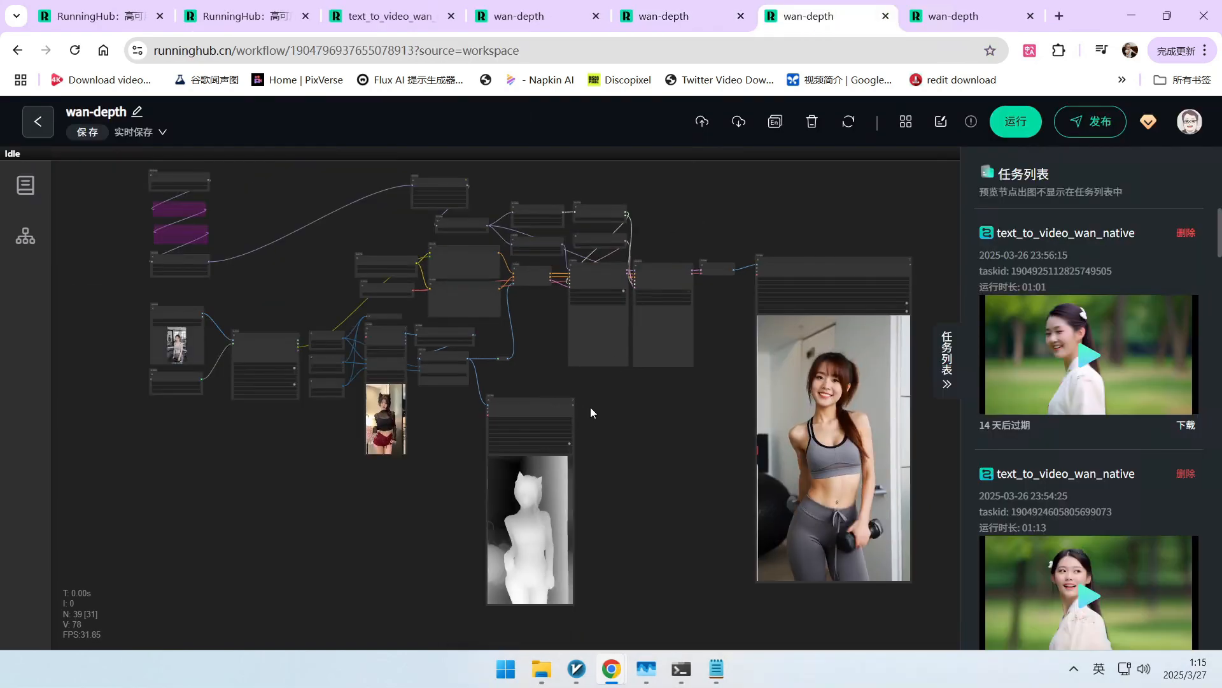
drag(612, 383, 782, 431)
scroll(171, 374, up, 6)
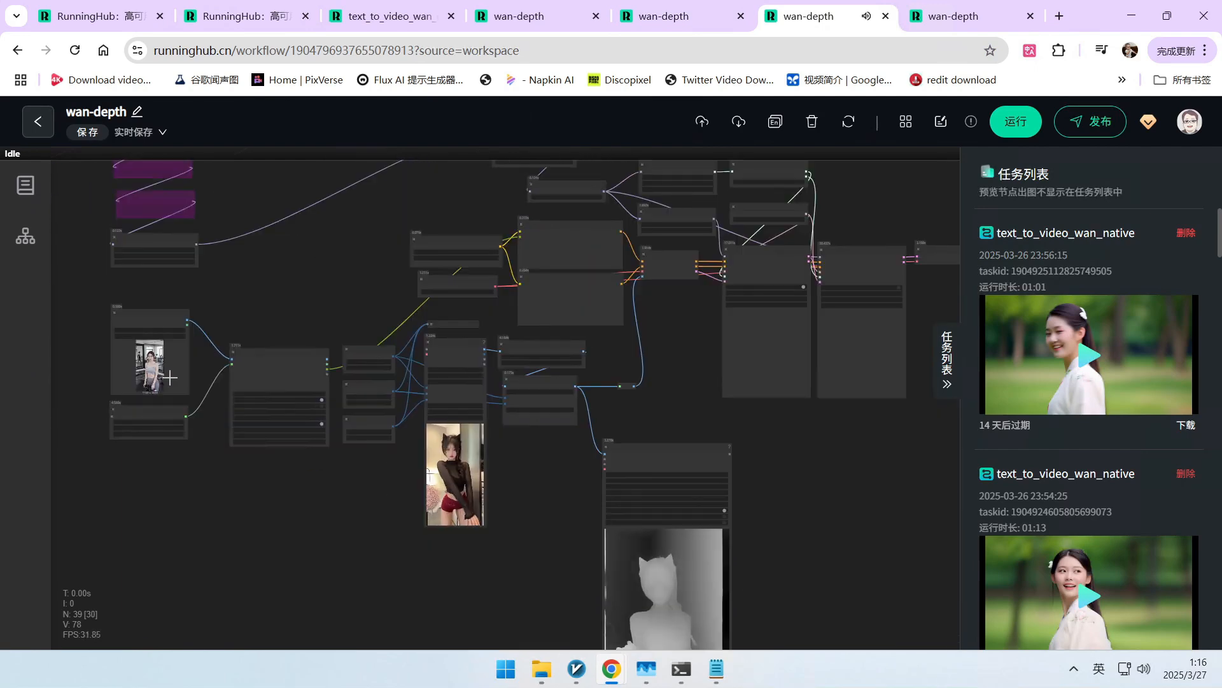
scroll(213, 344, down, 6)
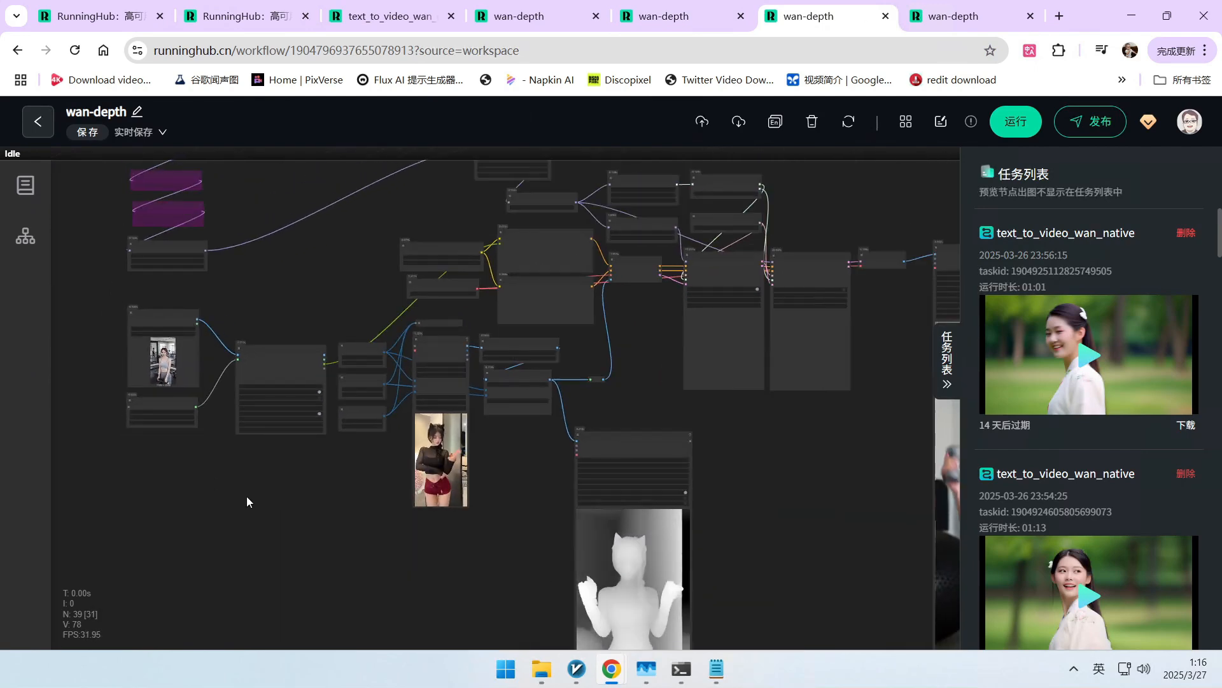
Step: View the third RunningHub wan-depth workflow's output video, and examine the source image and reference video in the fourth one
drag(246, 495, 73, 450)
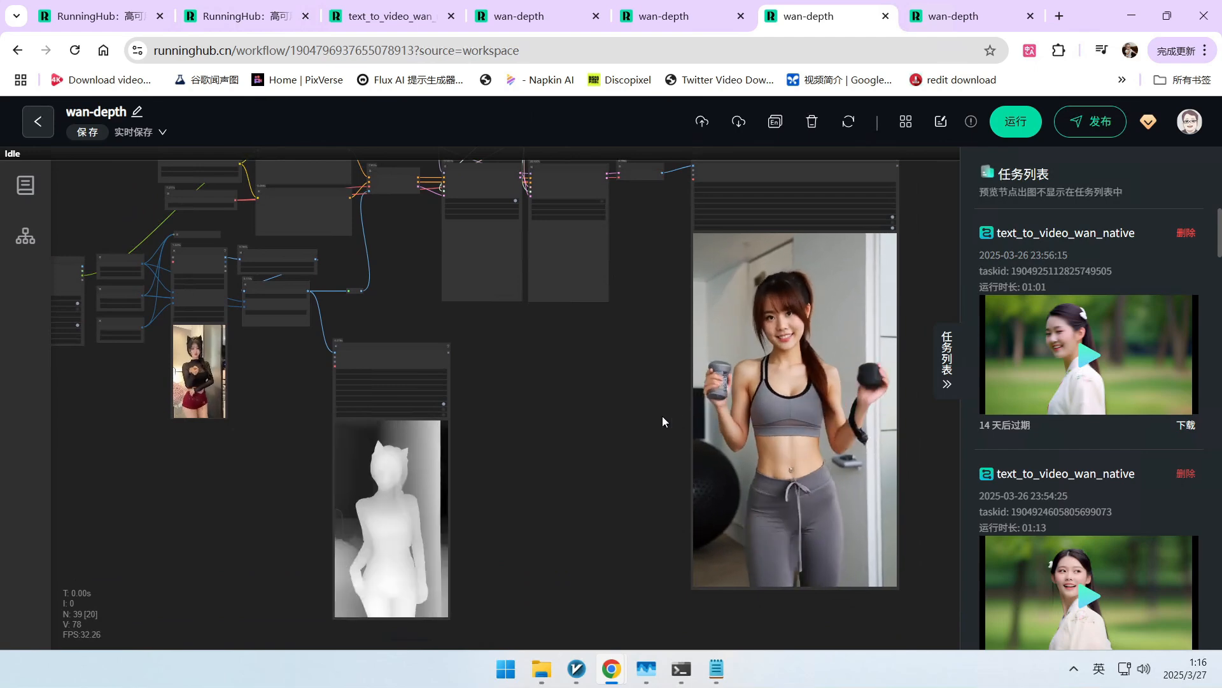
drag(592, 399, 602, 436)
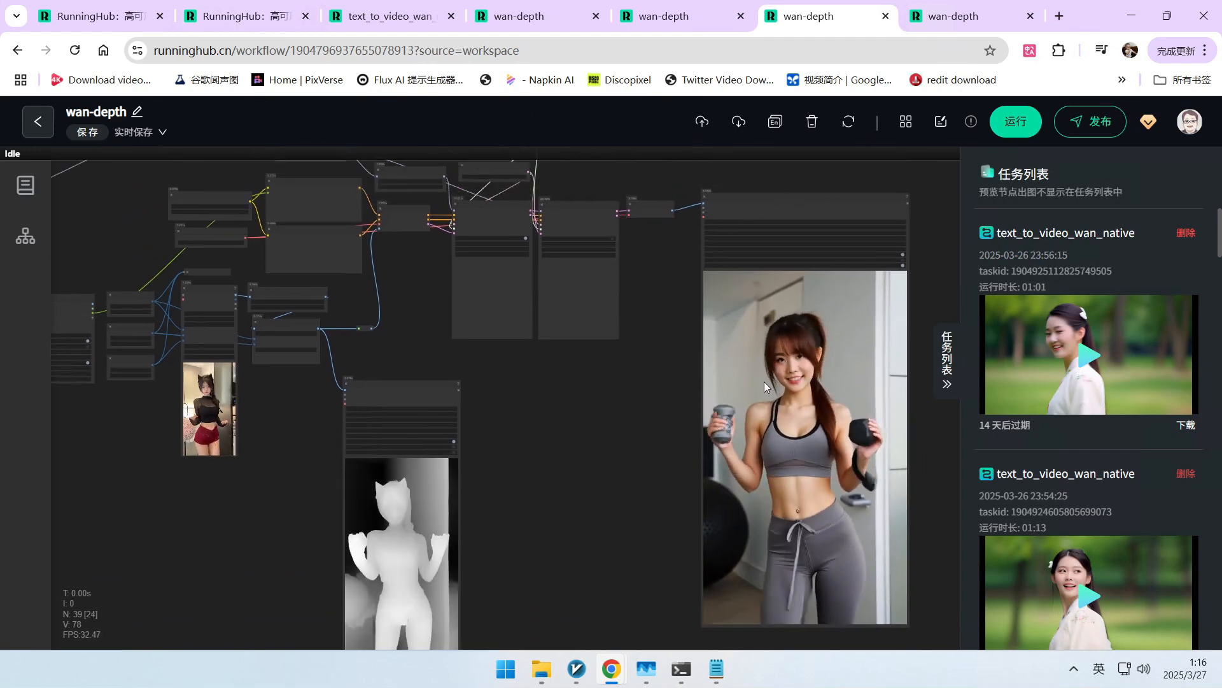
click(930, 19)
scroll(643, 434, up, 2)
drag(574, 440, 750, 458)
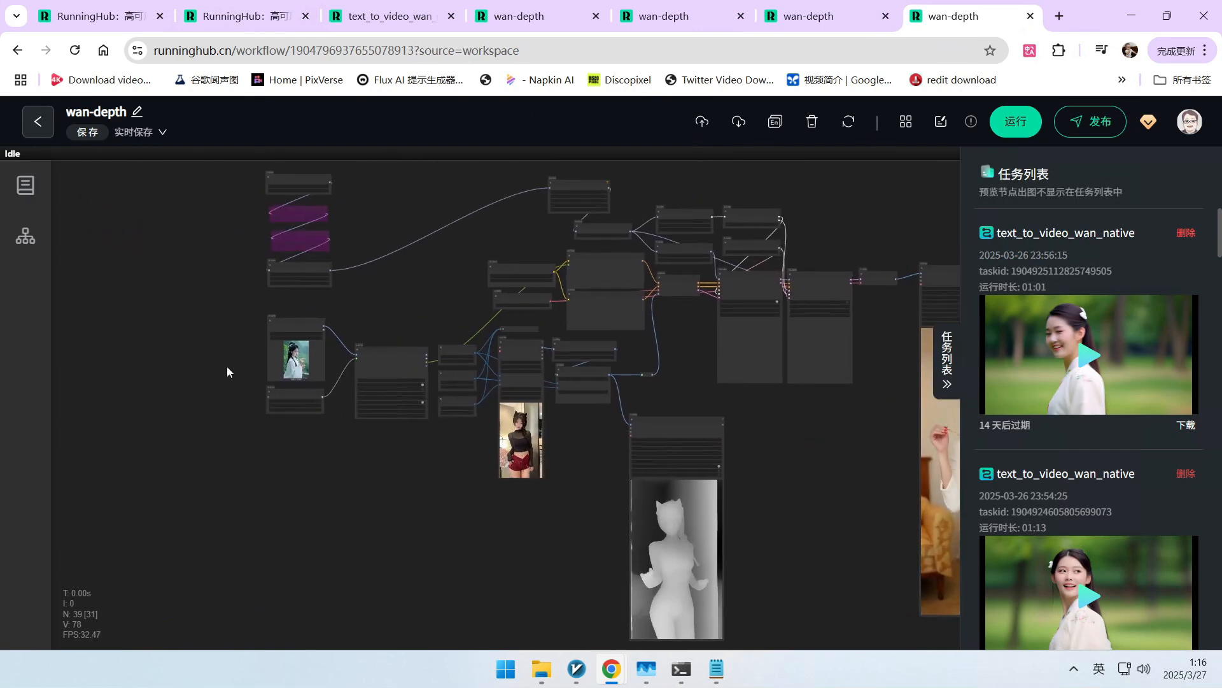
drag(227, 365, 246, 364)
scroll(291, 365, down, 1)
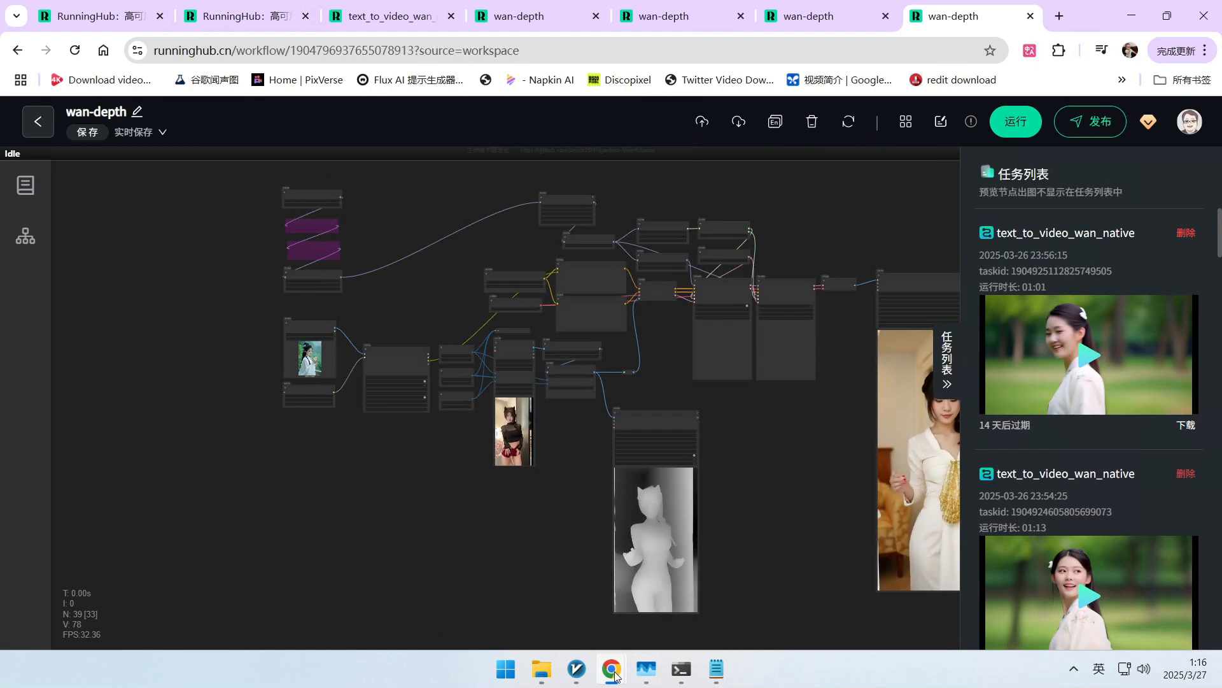
Step: Switch to the local ComfyUI window and examine the third wan-depth workflow's source image, depth preview and generated video
mouse_move(612, 667)
click(560, 602)
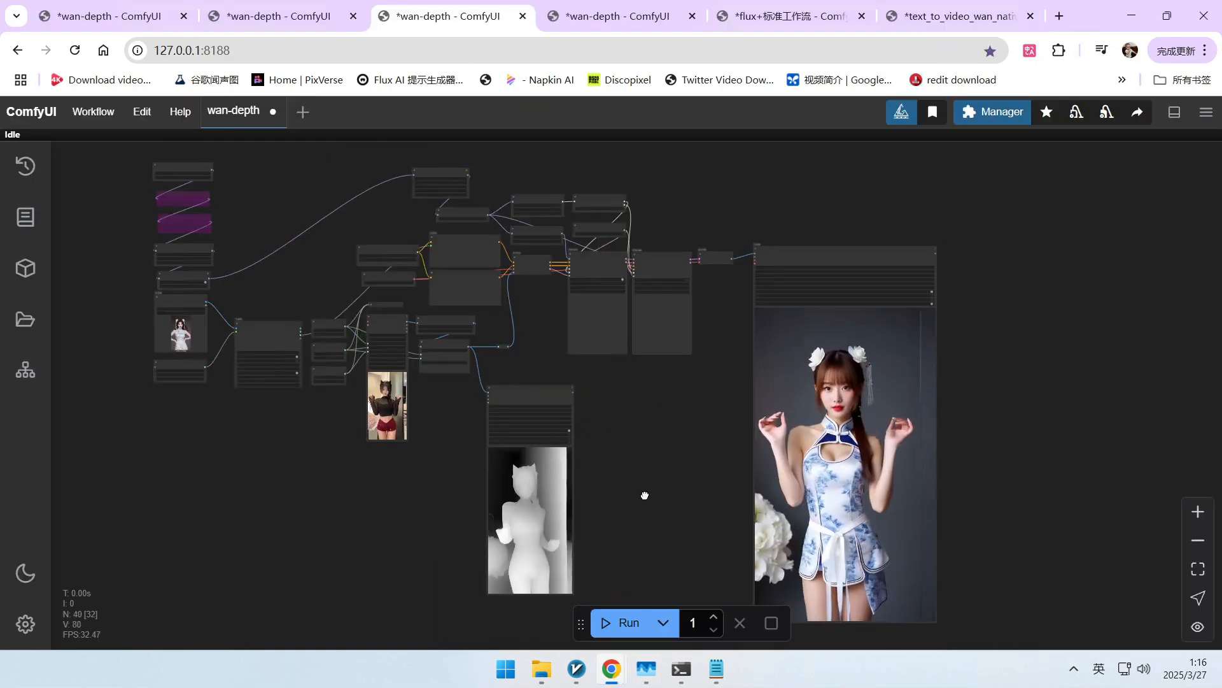
scroll(411, 387, up, 10)
scroll(201, 373, down, 5)
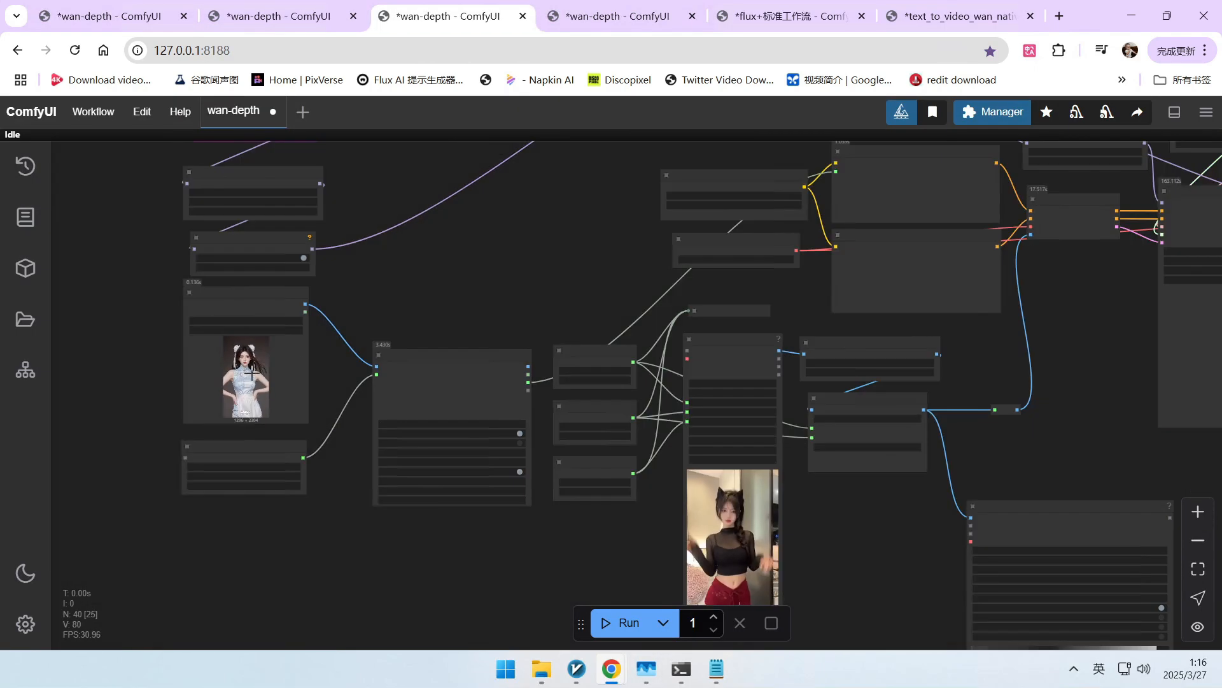
drag(769, 283, 257, 282)
scroll(257, 284, down, 5)
drag(639, 417, 624, 306)
scroll(617, 391, down, 2)
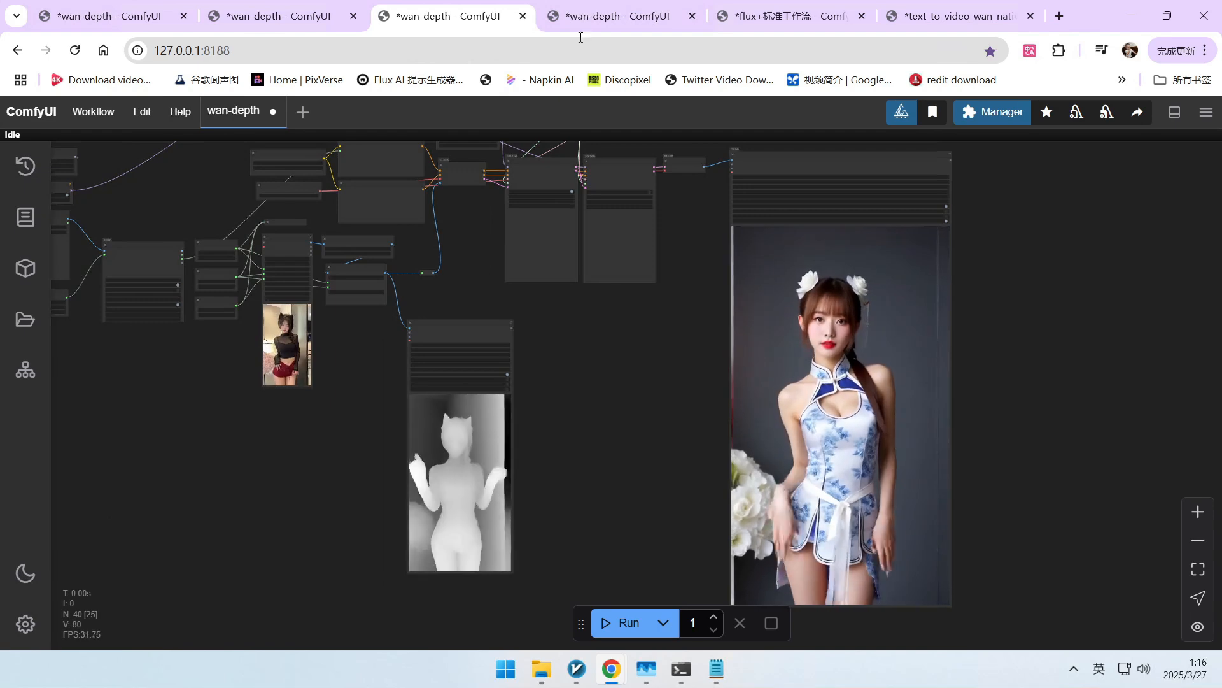
Step: Open the fourth local wan-depth workflow and view its source image, depth preview and generated video
click(608, 16)
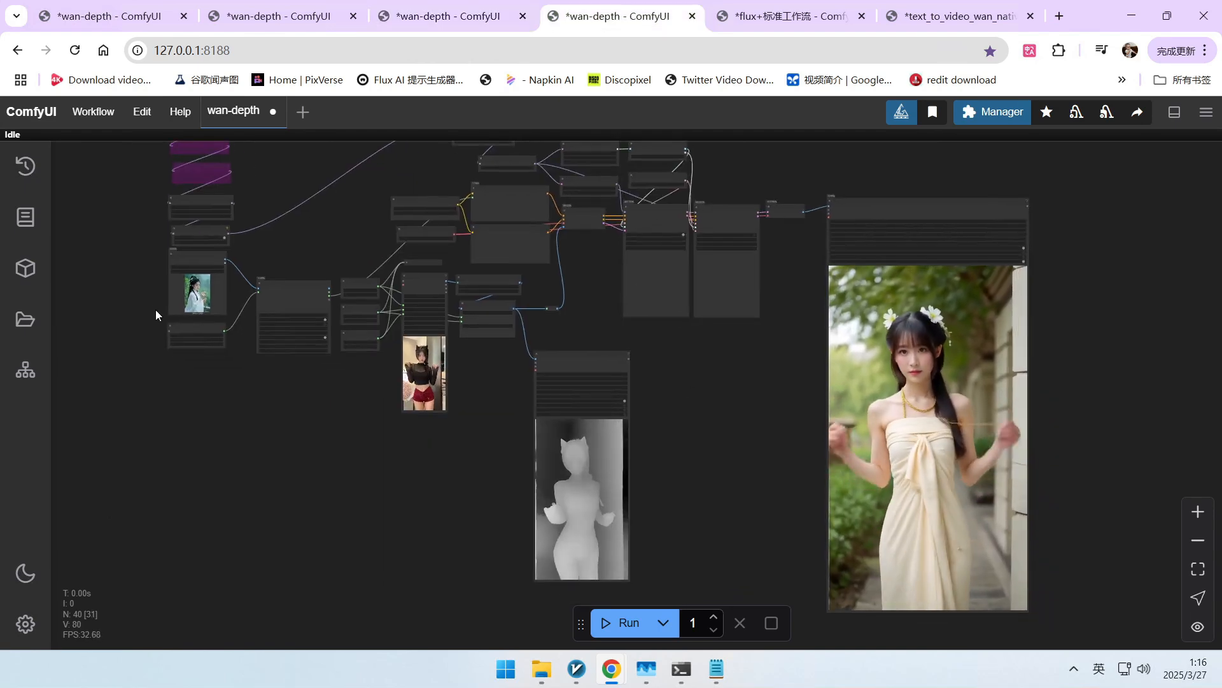
scroll(159, 313, up, 3)
scroll(212, 286, down, 5)
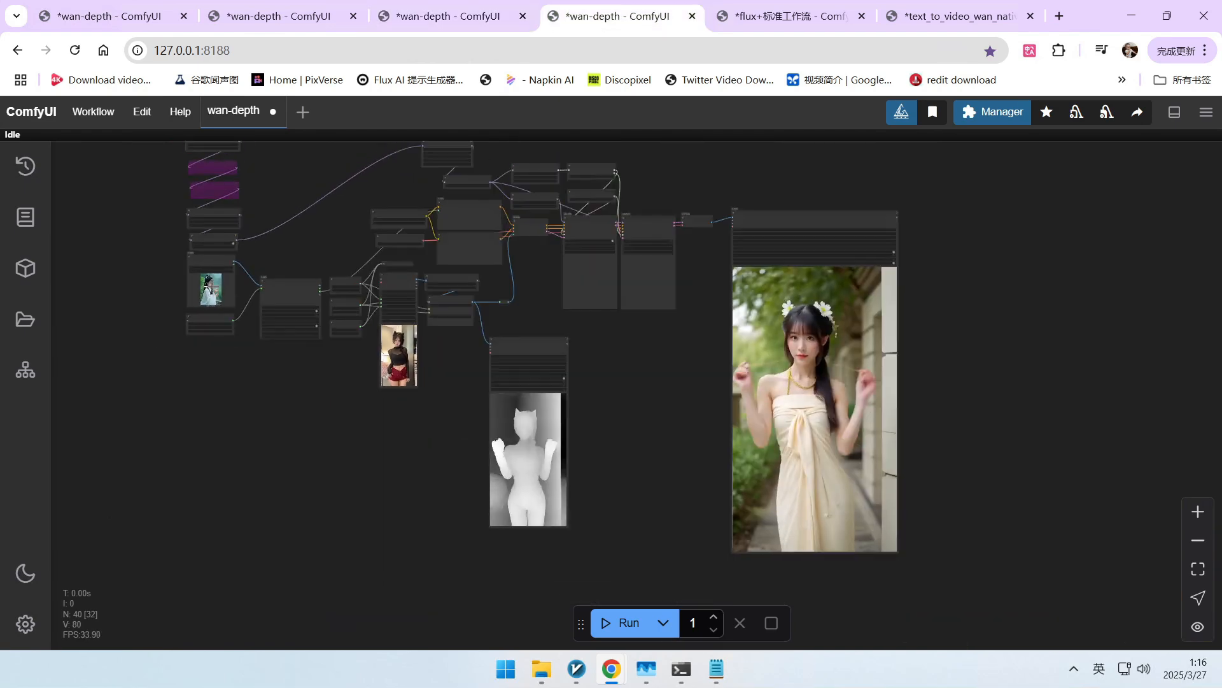
mouse_move(704, 372)
mouse_down()
mouse_move(728, 368)
mouse_move(694, 360)
mouse_up()
scroll(729, 368, up, 1)
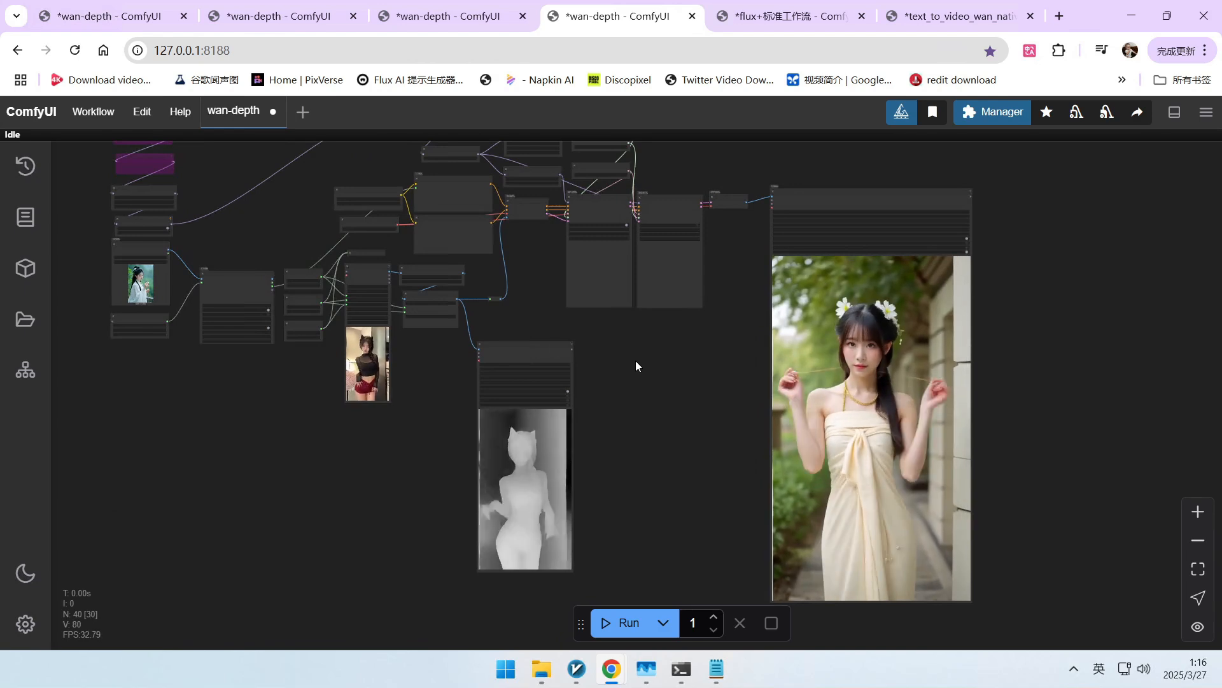
Step: Examine the KJNodes CFG Zero Star node and its connections in the fourth local wan-depth workflow
scroll(185, 205, up, 14)
drag(185, 205, 695, 319)
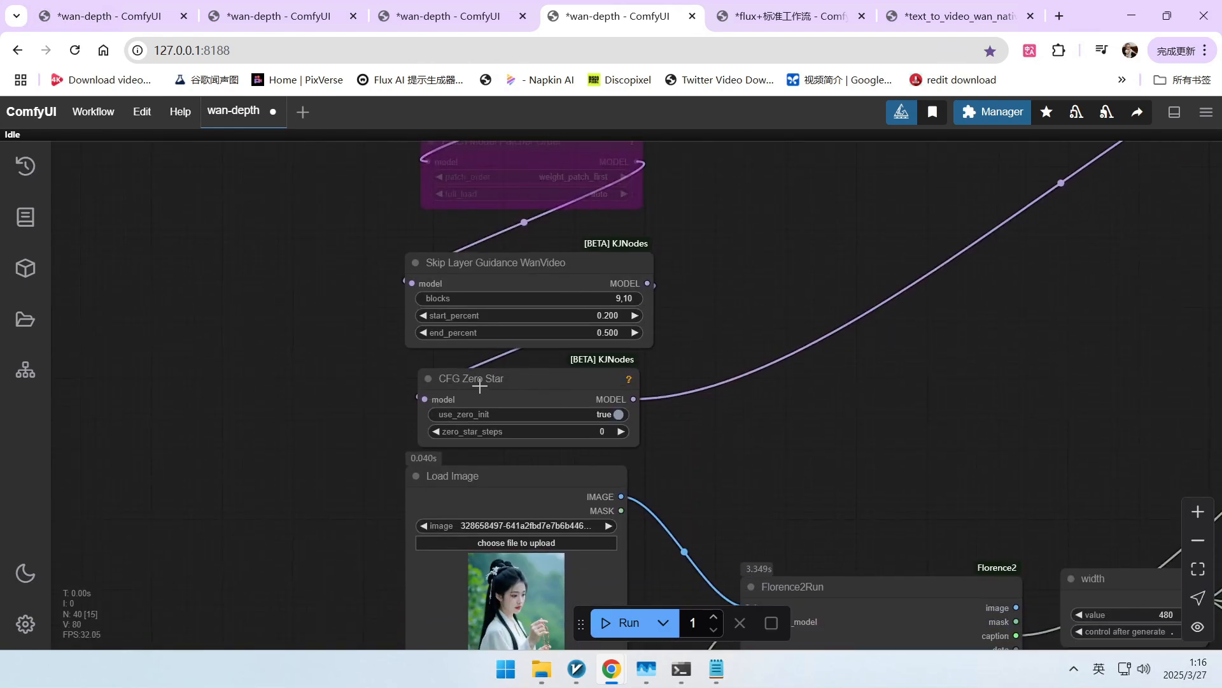
scroll(675, 370, up, 8)
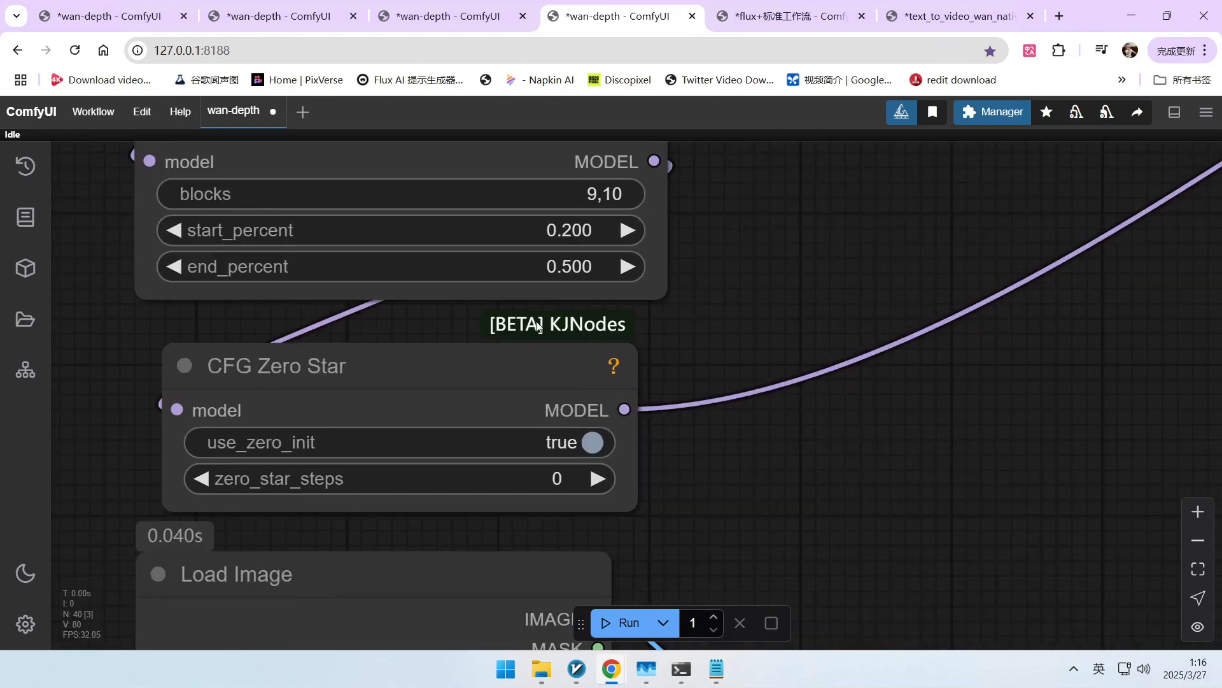
scroll(704, 318, down, 9)
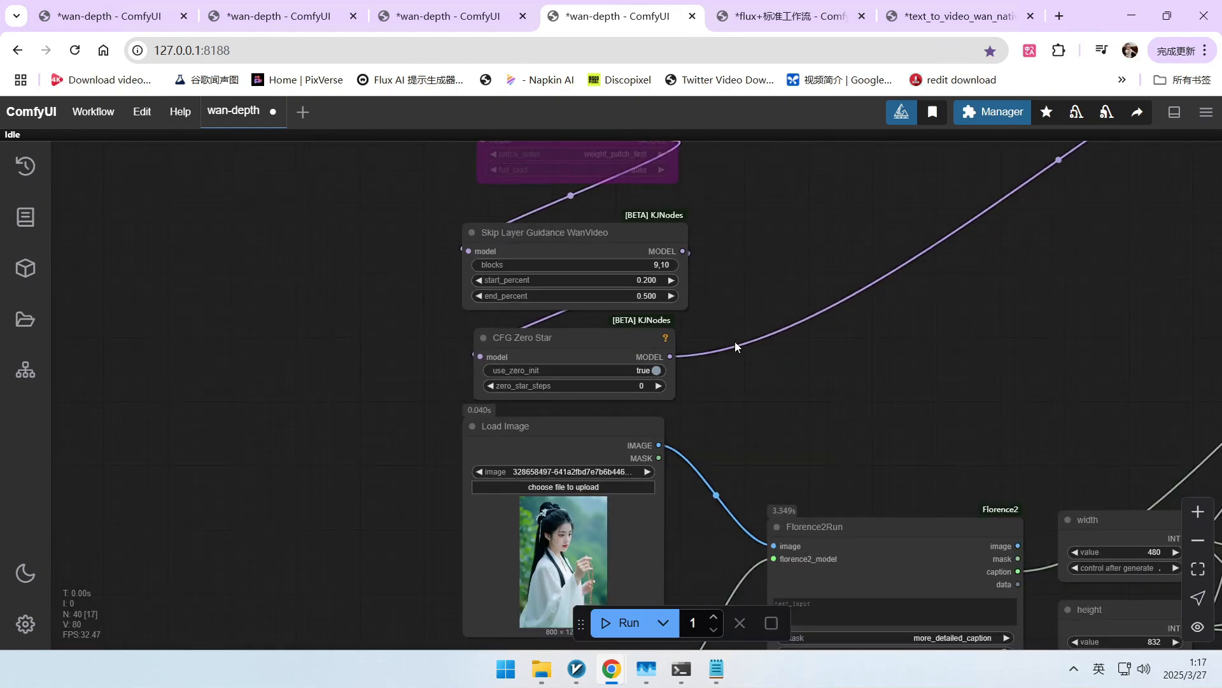
drag(901, 354, 615, 344)
scroll(615, 348, down, 4)
drag(716, 341, 528, 338)
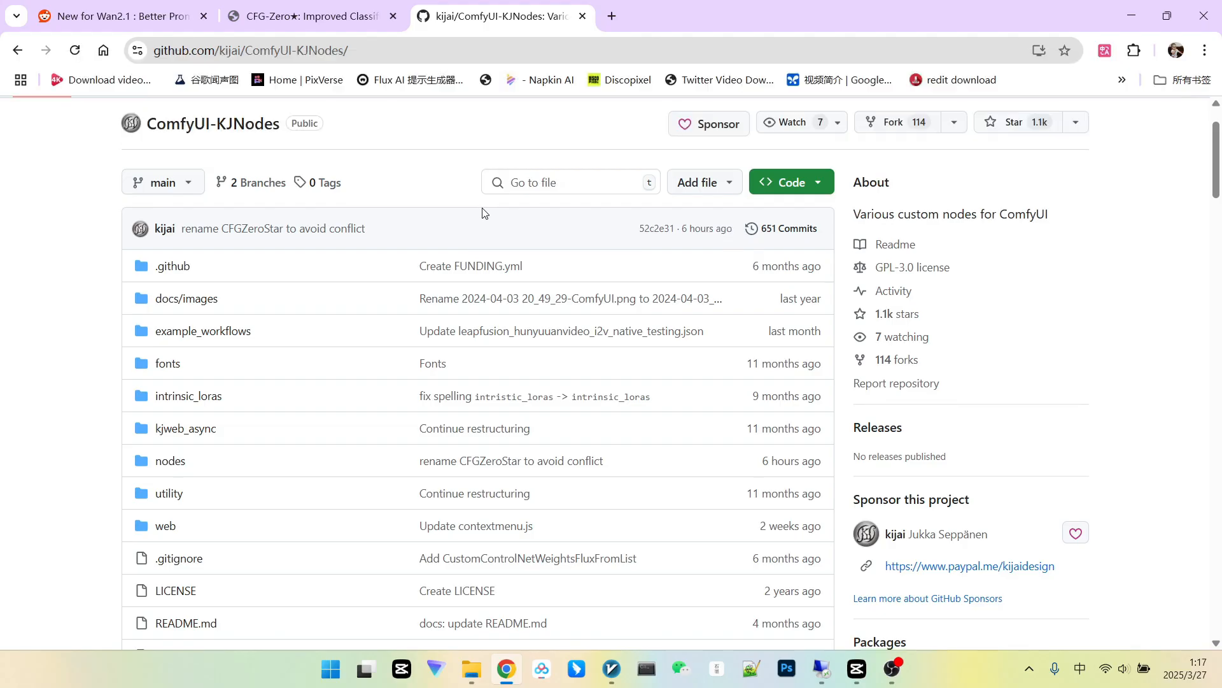
Step: Browse the ComfyUI-KJNodes repository on GitHub and open its commit history to review the recent CFGZeroStar commits
scroll(484, 215, down, 3)
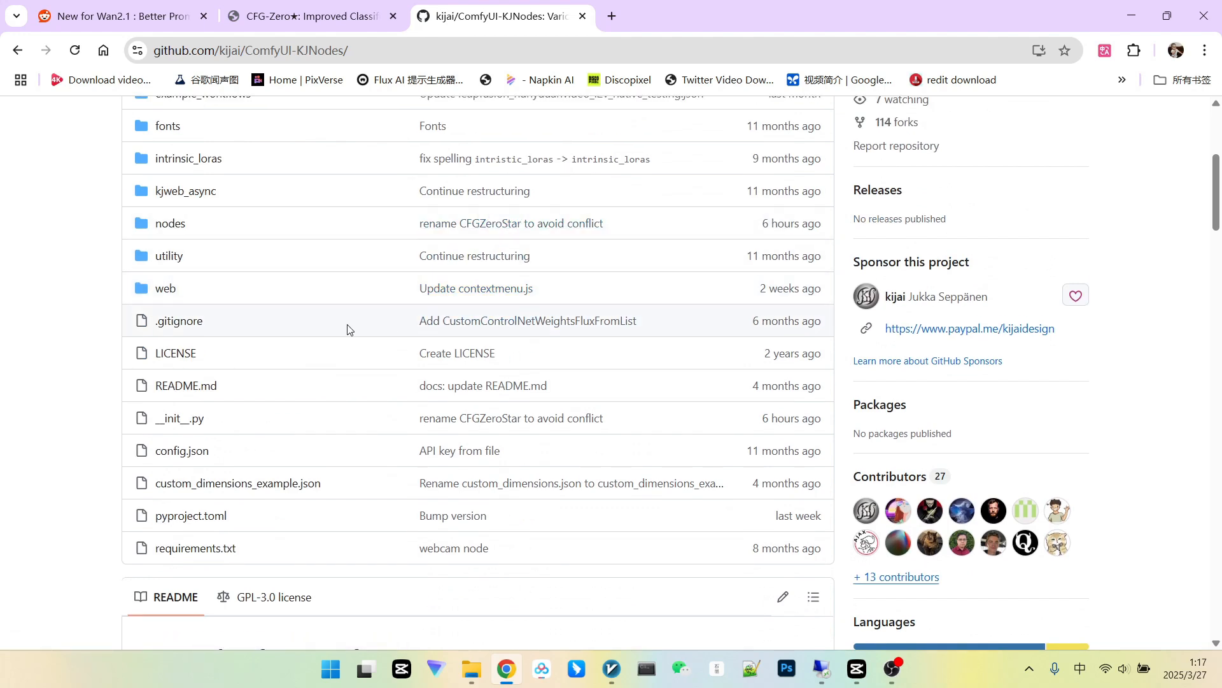
scroll(351, 305, up, 2)
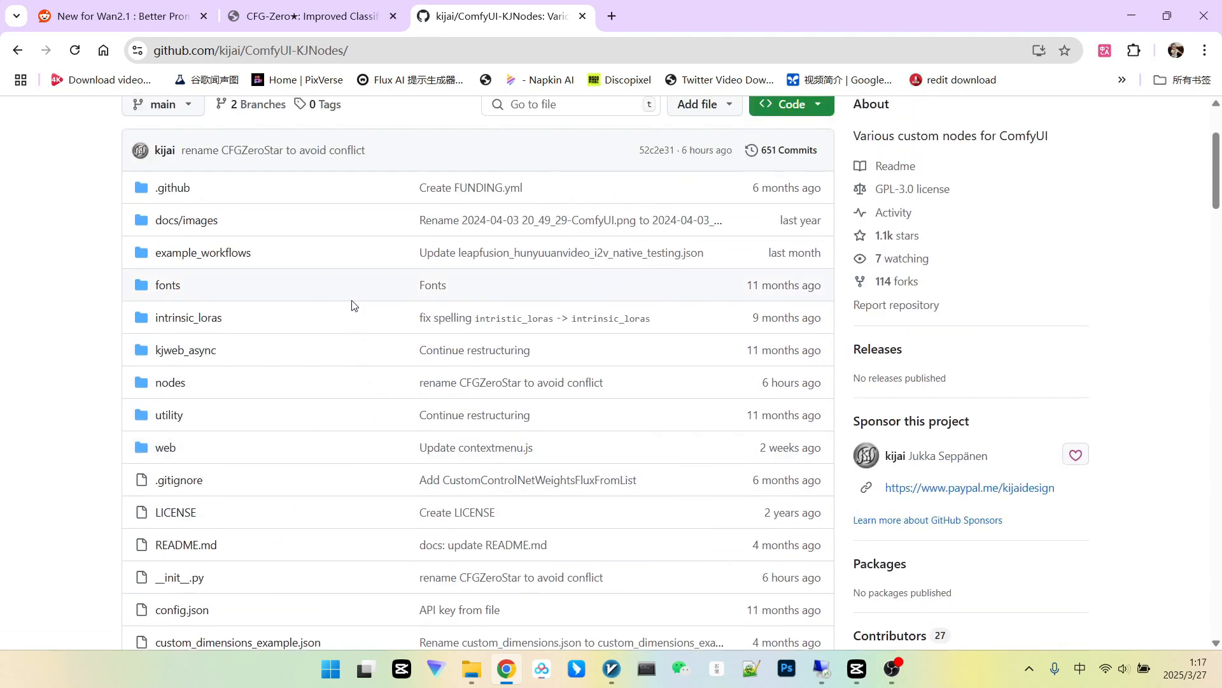
click(778, 156)
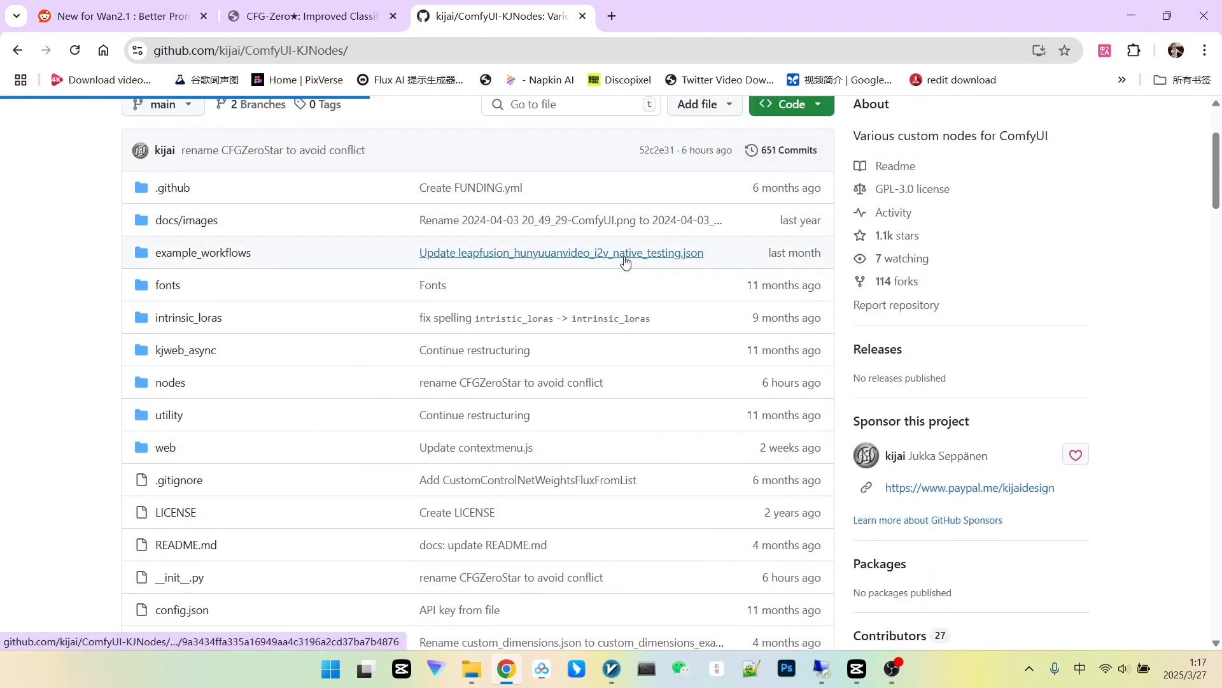
scroll(414, 280, down, 1)
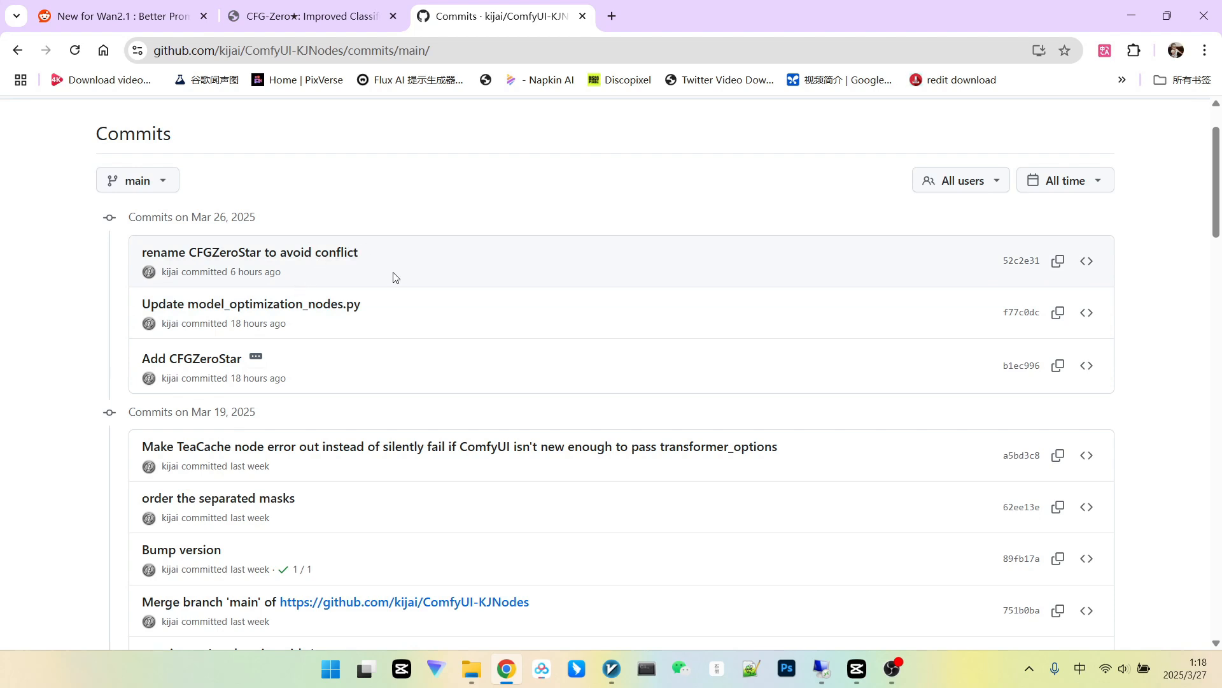
Step: Return to the remote desktop's ComfyUI and inspect the CFG Zero Star node below Skip Layer Guidance WanVideo
mouse_move(825, 676)
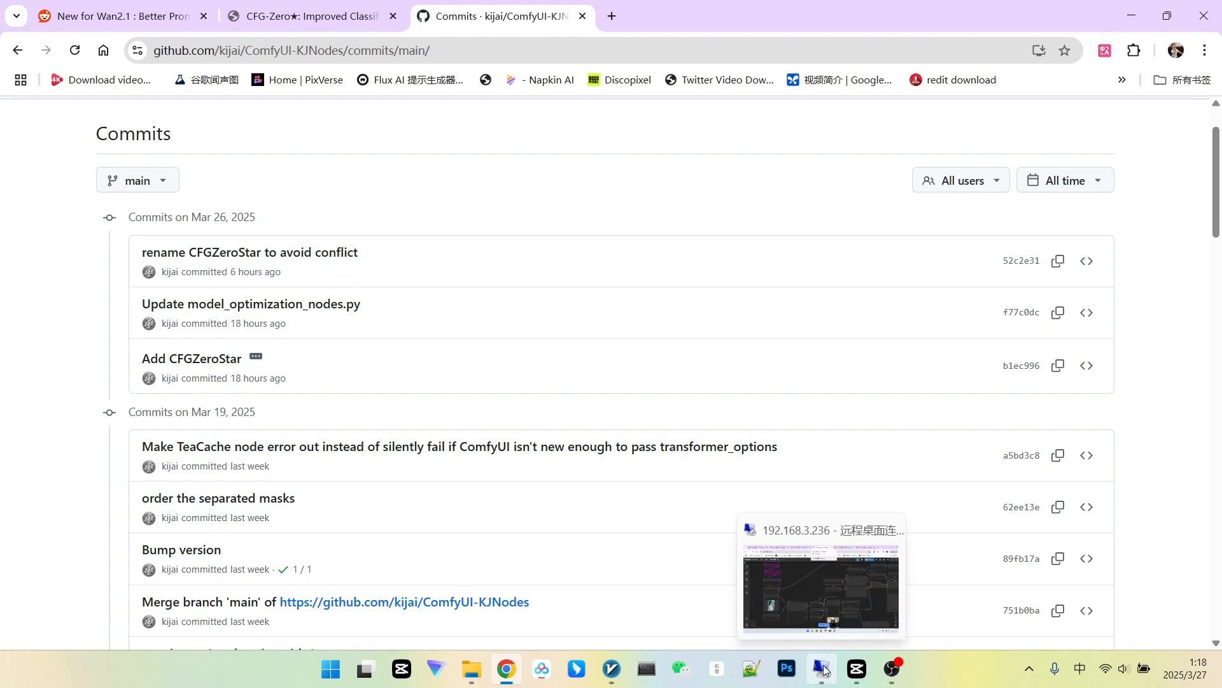
click(797, 595)
scroll(447, 418, up, 10)
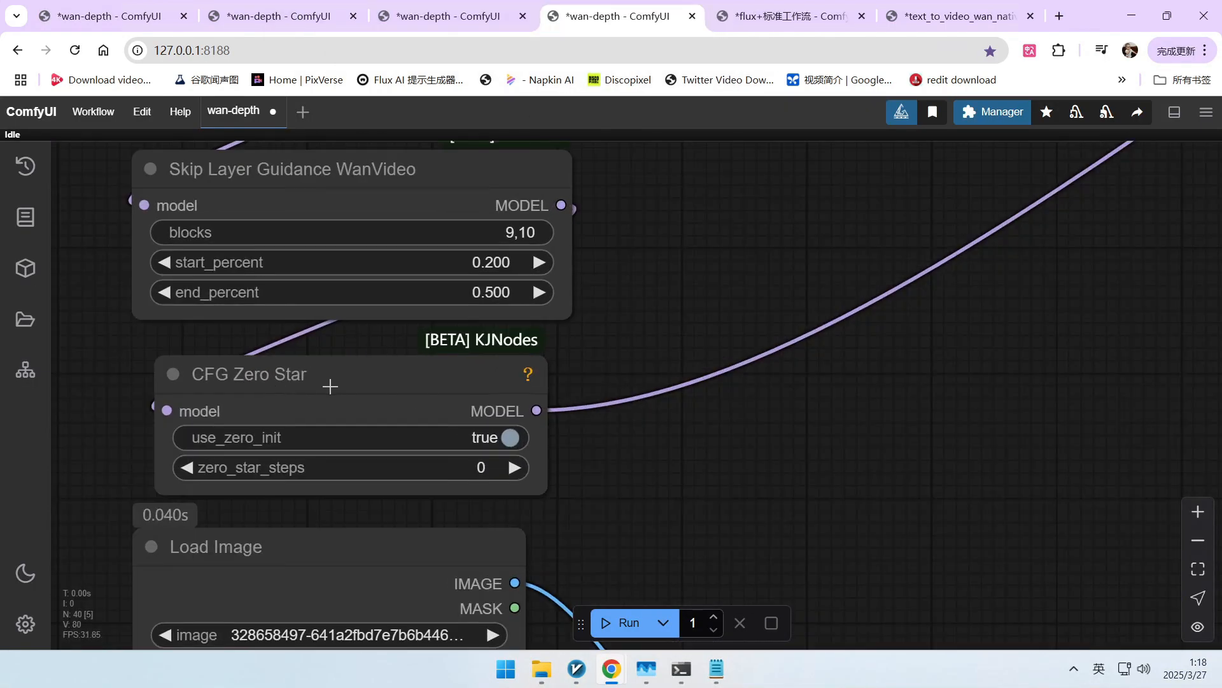
click(309, 410)
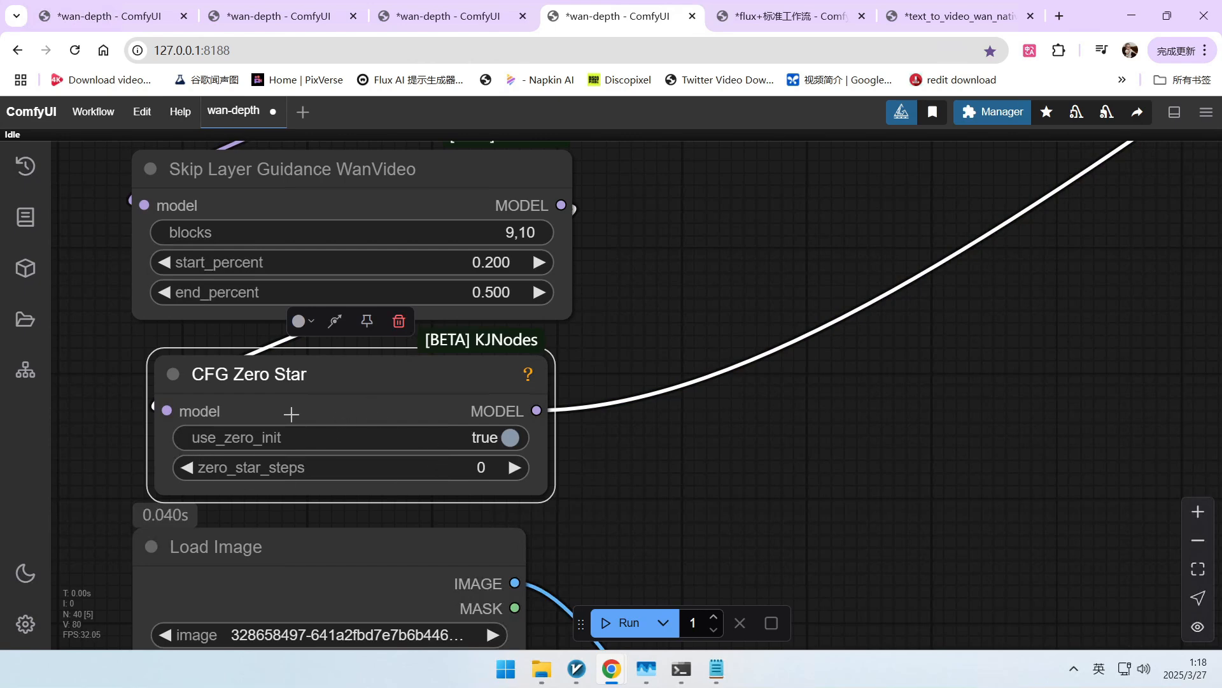
scroll(391, 453, down, 8)
scroll(701, 405, down, 5)
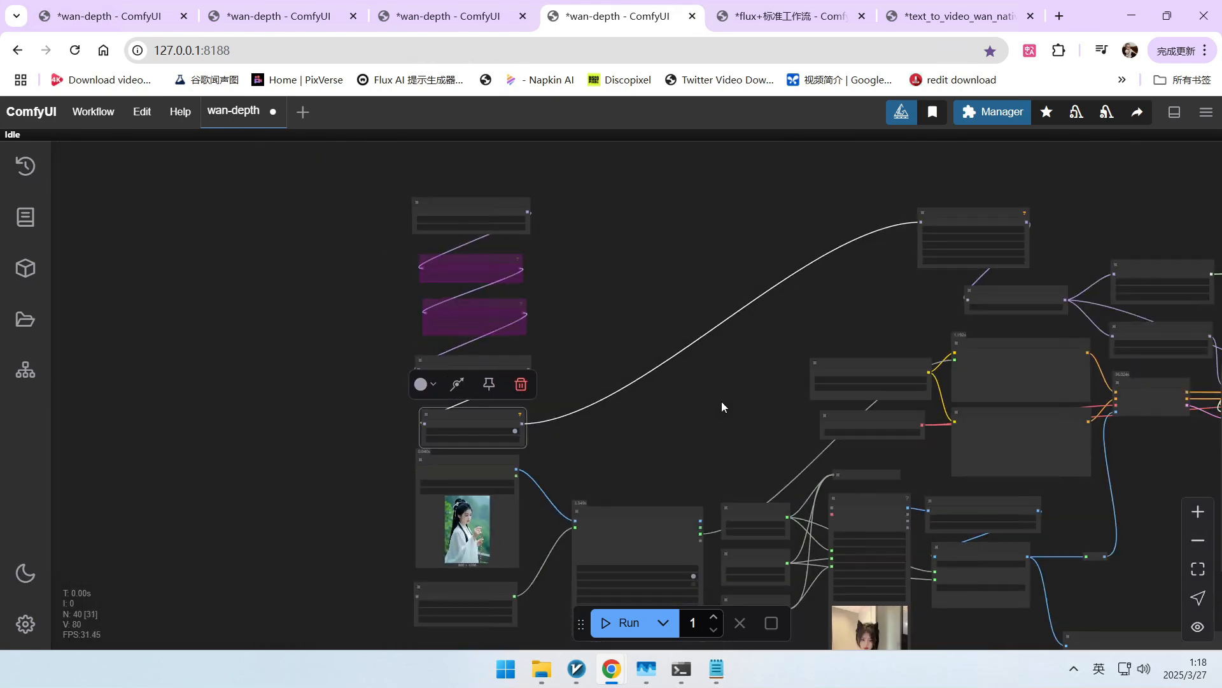
Step: View the fourth local wan-depth workflow's generated video, and go back to the second local workflow's result
drag(723, 404, 355, 295)
scroll(382, 306, down, 3)
drag(807, 487, 686, 415)
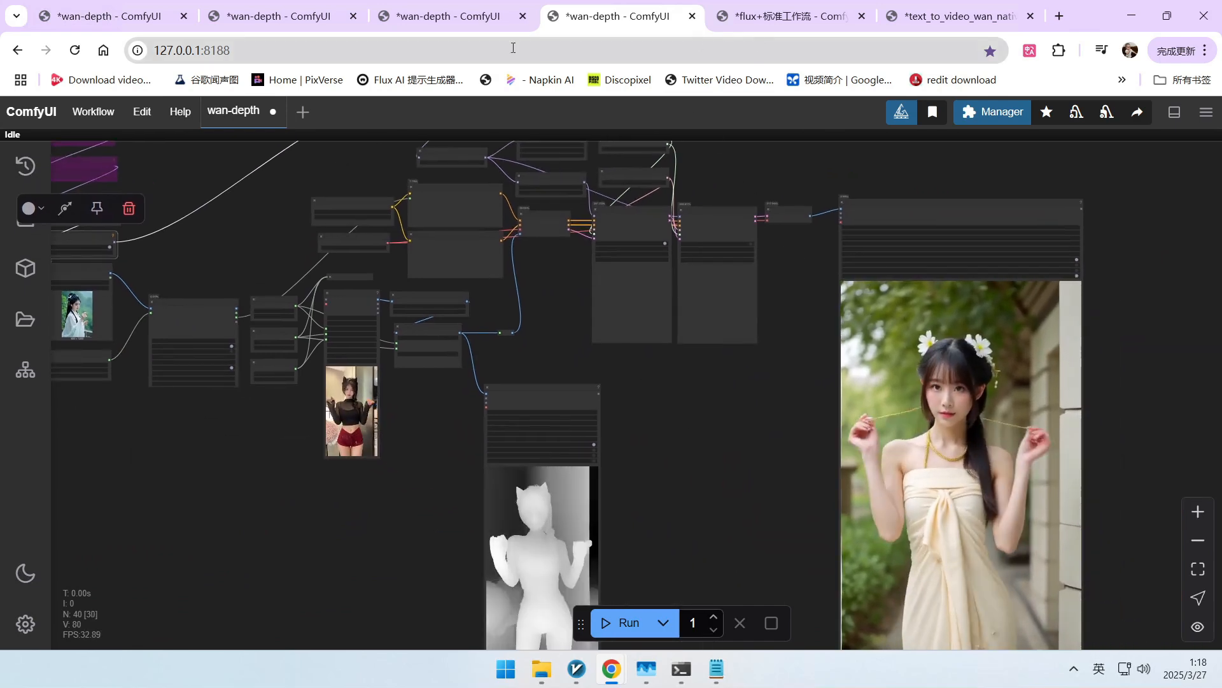
click(471, 24)
click(297, 19)
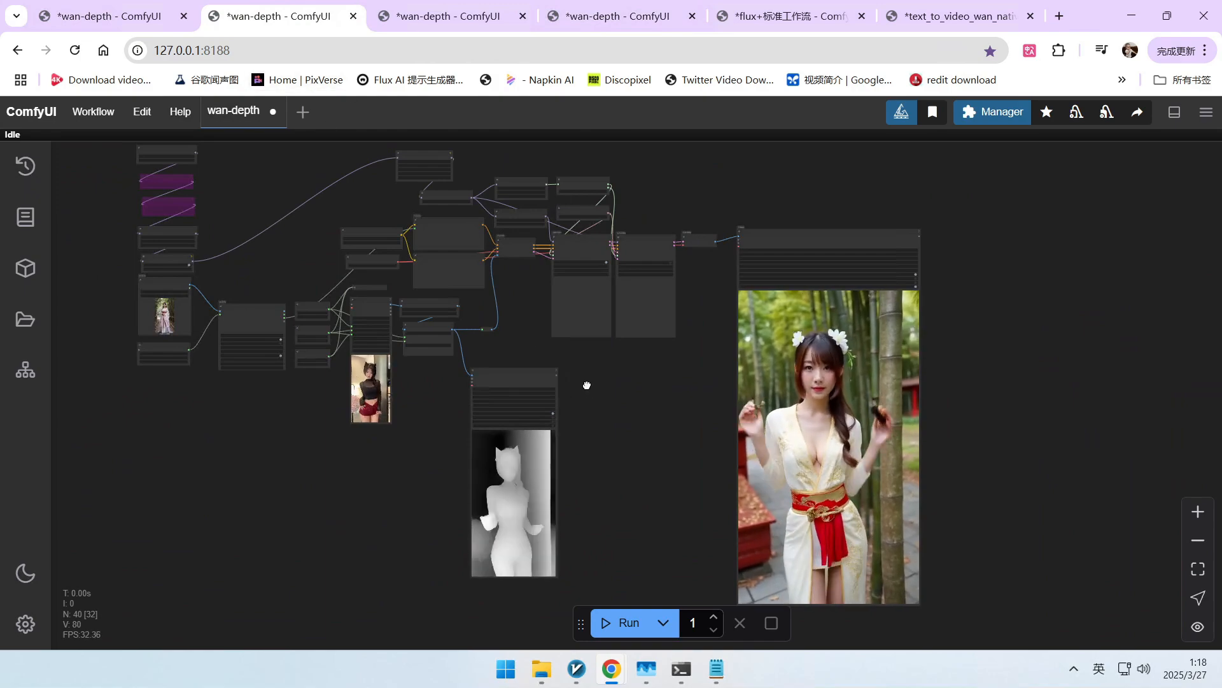
drag(586, 384, 638, 450)
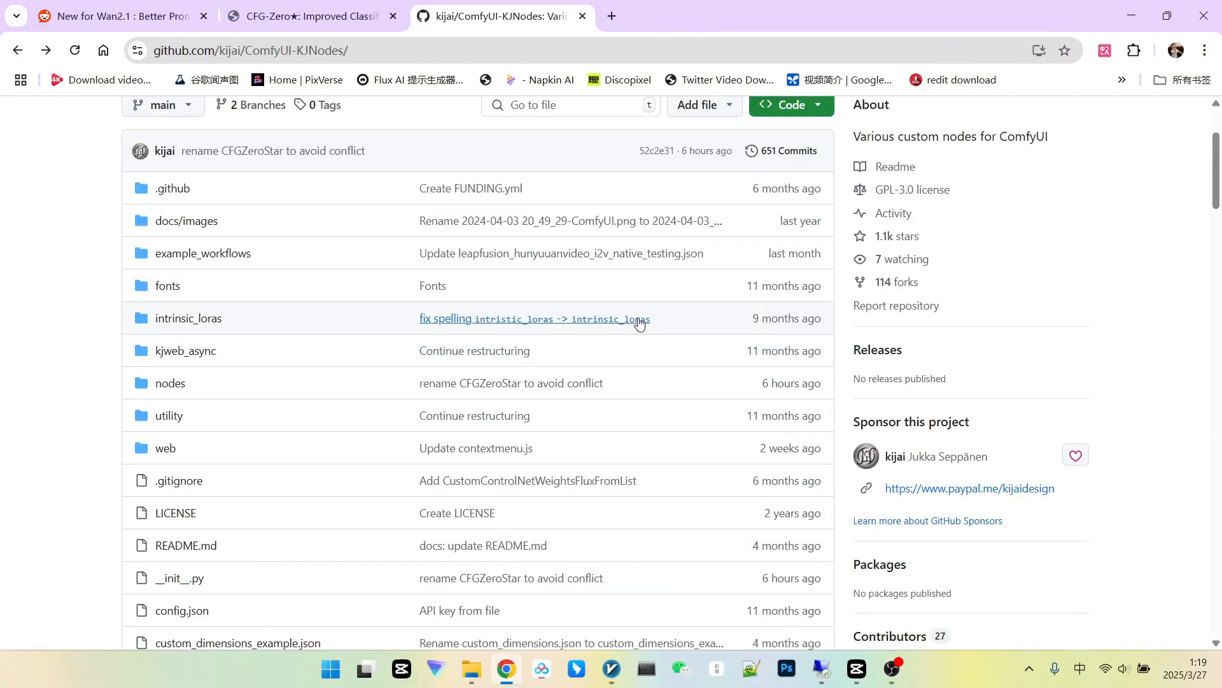
Step: Skim the README of the ComfyUI-KJNodes GitHub repository
scroll(639, 324, down, 7)
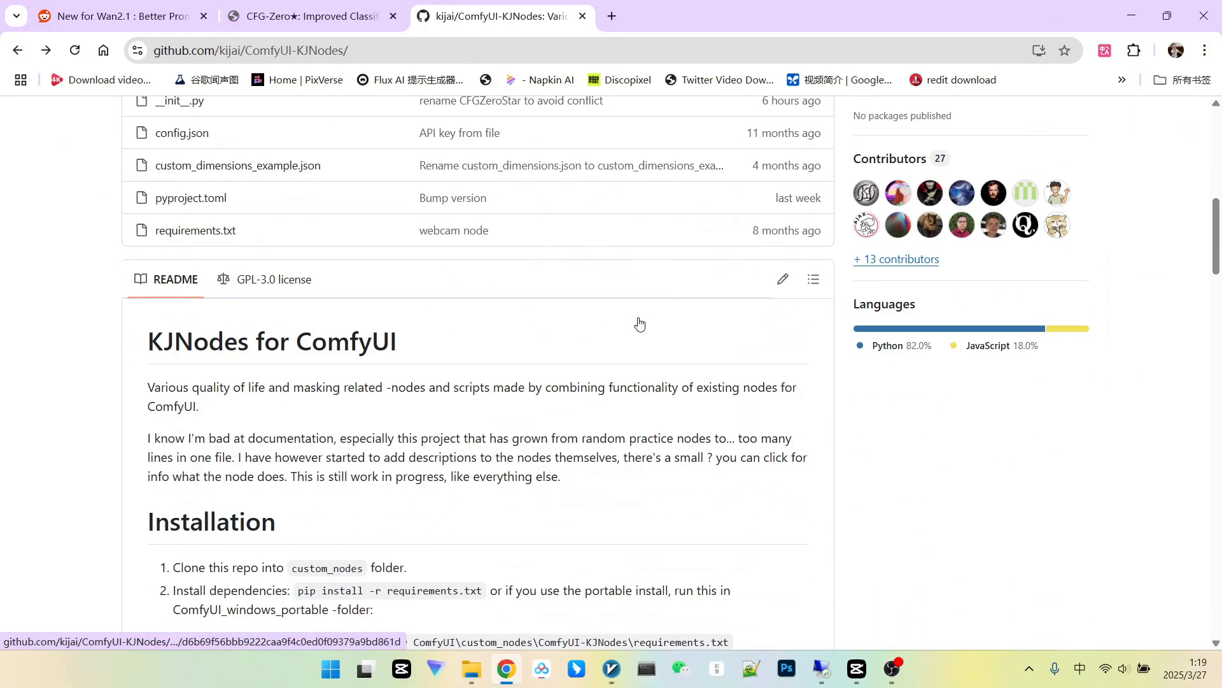
scroll(655, 306, up, 1)
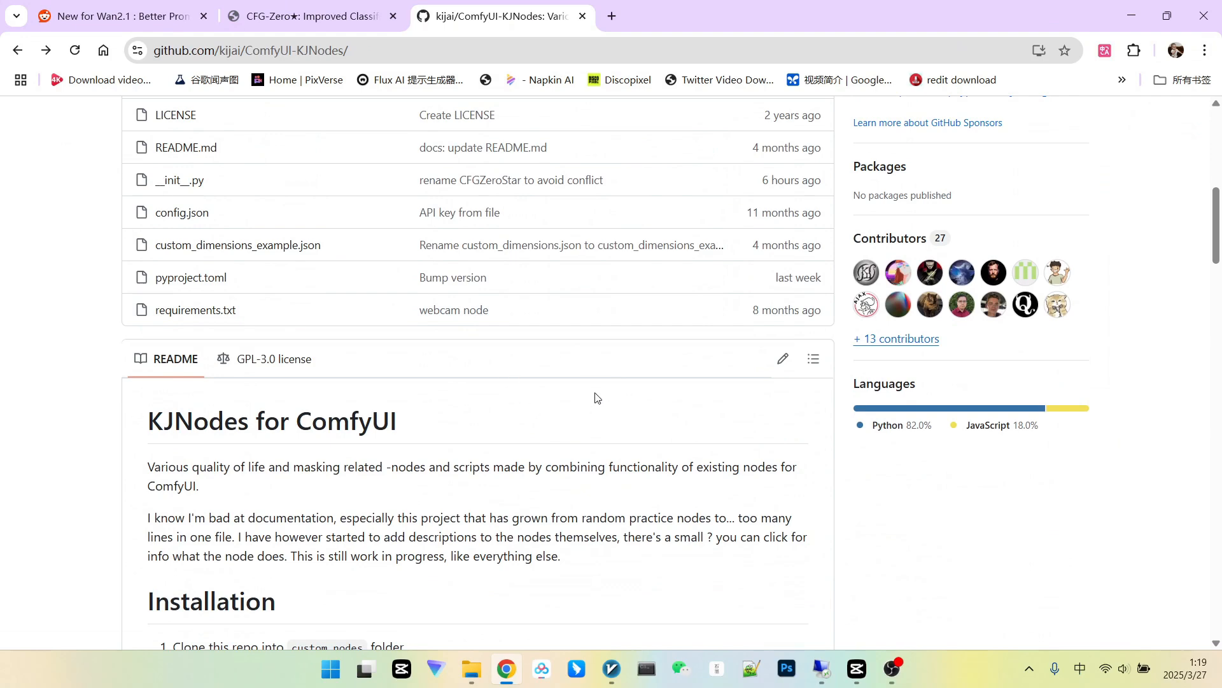
scroll(840, 568, up, 3)
Step: Return to the remote desktop's ComfyUI and view the first local wan-depth workflow with its generated video
mouse_move(821, 668)
click(806, 612)
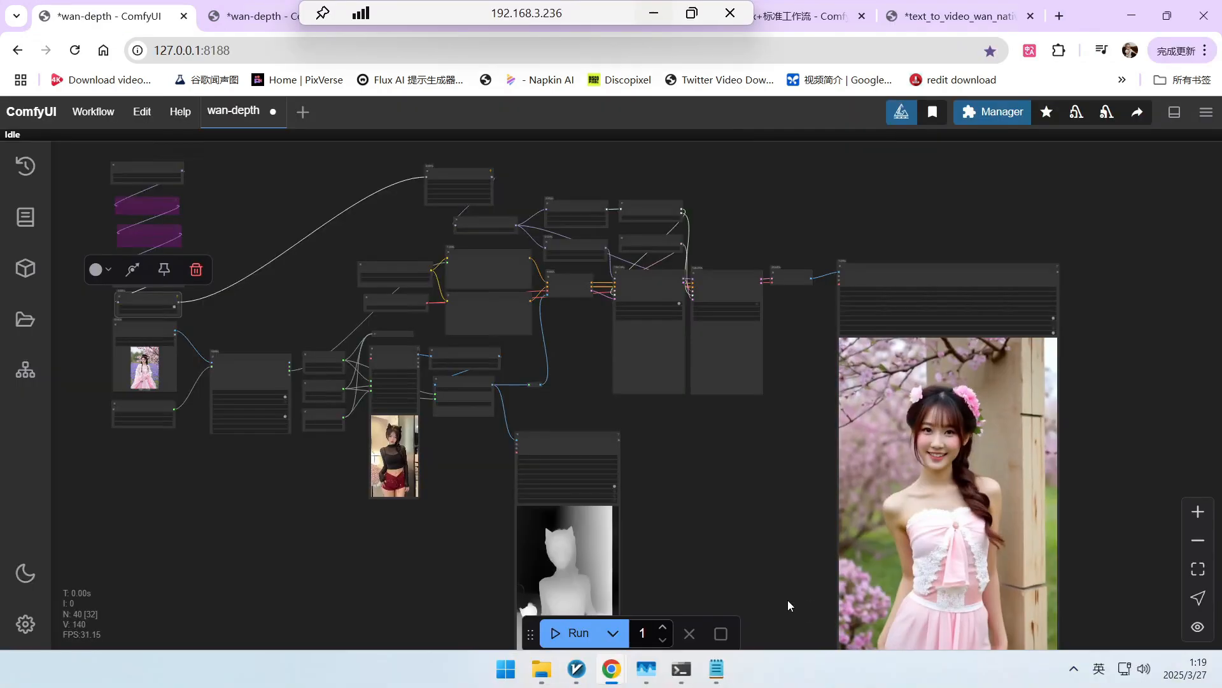
drag(315, 510, 352, 519)
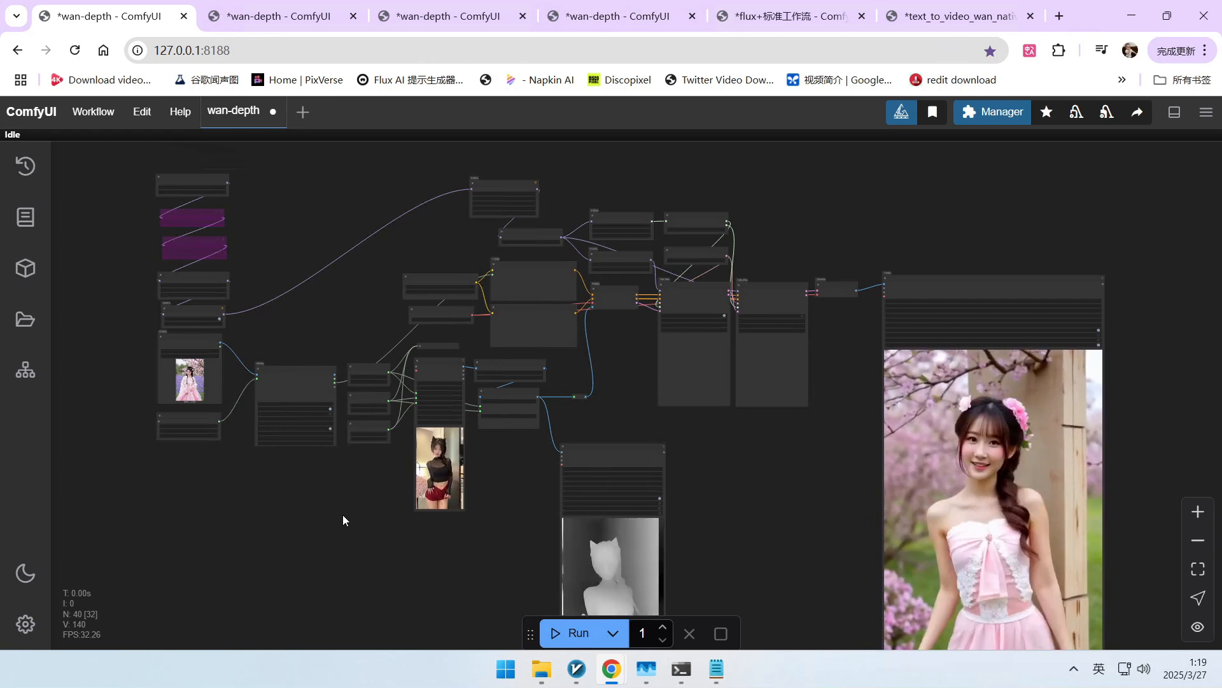
Step: Open the flux+标准工作流 workflow and examine its two KSampler nodes and the seed node they share
click(789, 16)
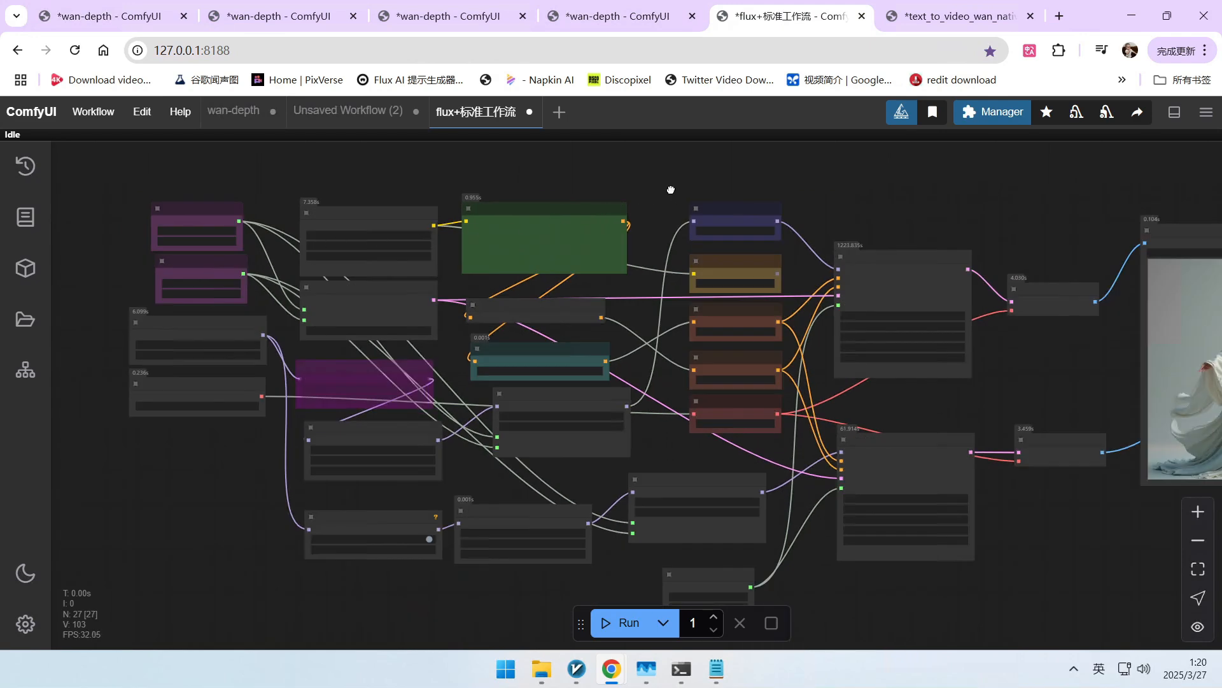
drag(671, 190, 480, 151)
scroll(786, 342, up, 4)
click(690, 211)
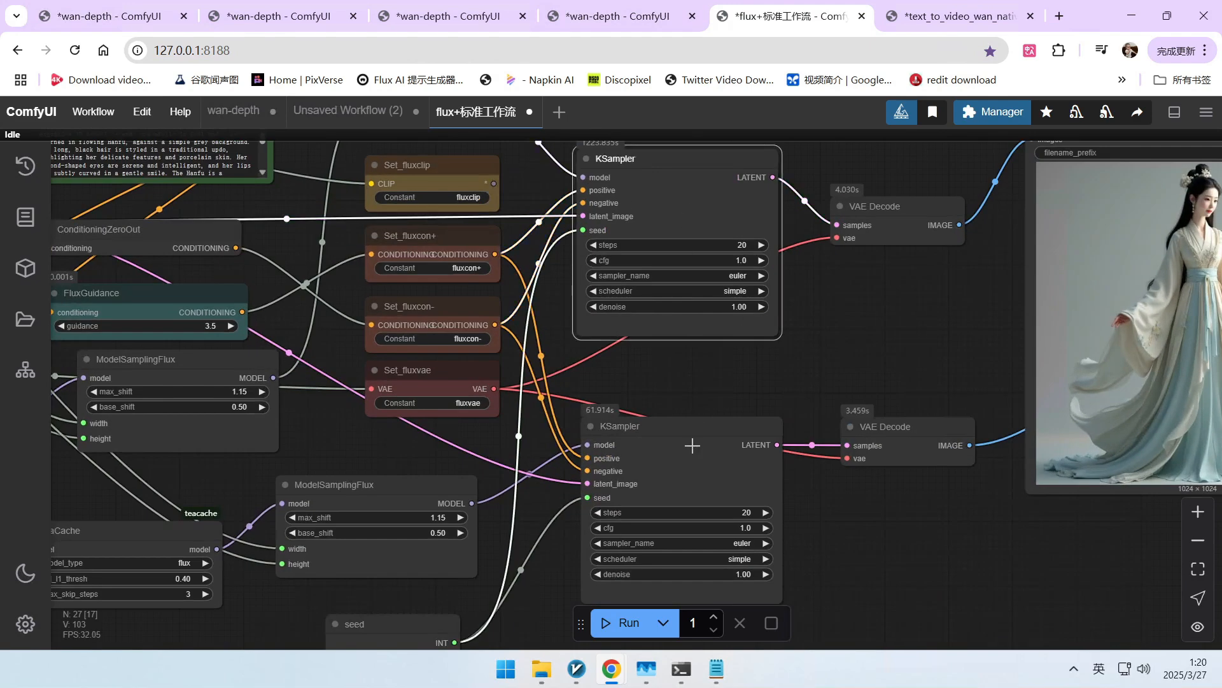
click(692, 445)
drag(788, 395, 901, 308)
click(499, 546)
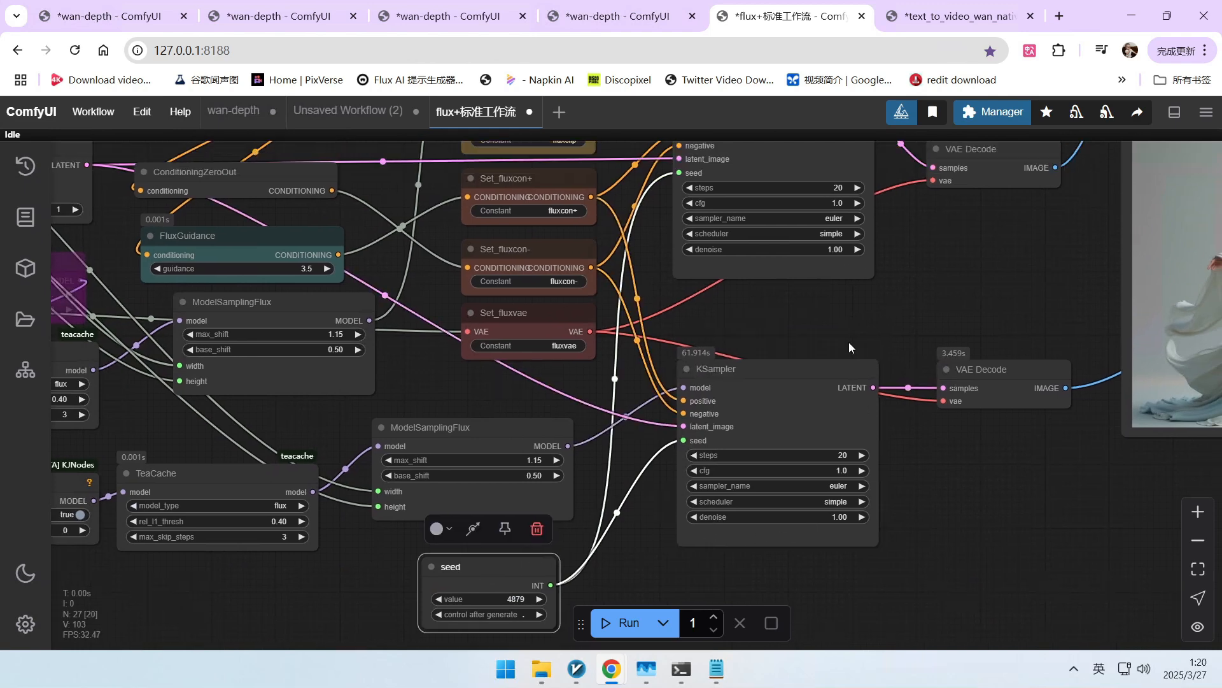
Step: Examine the CFG Zero Star node between Load Diffusion Model and the second TeaCache node in the flux workflow
drag(905, 528, 1131, 502)
scroll(356, 422, up, 2)
drag(356, 423, 697, 459)
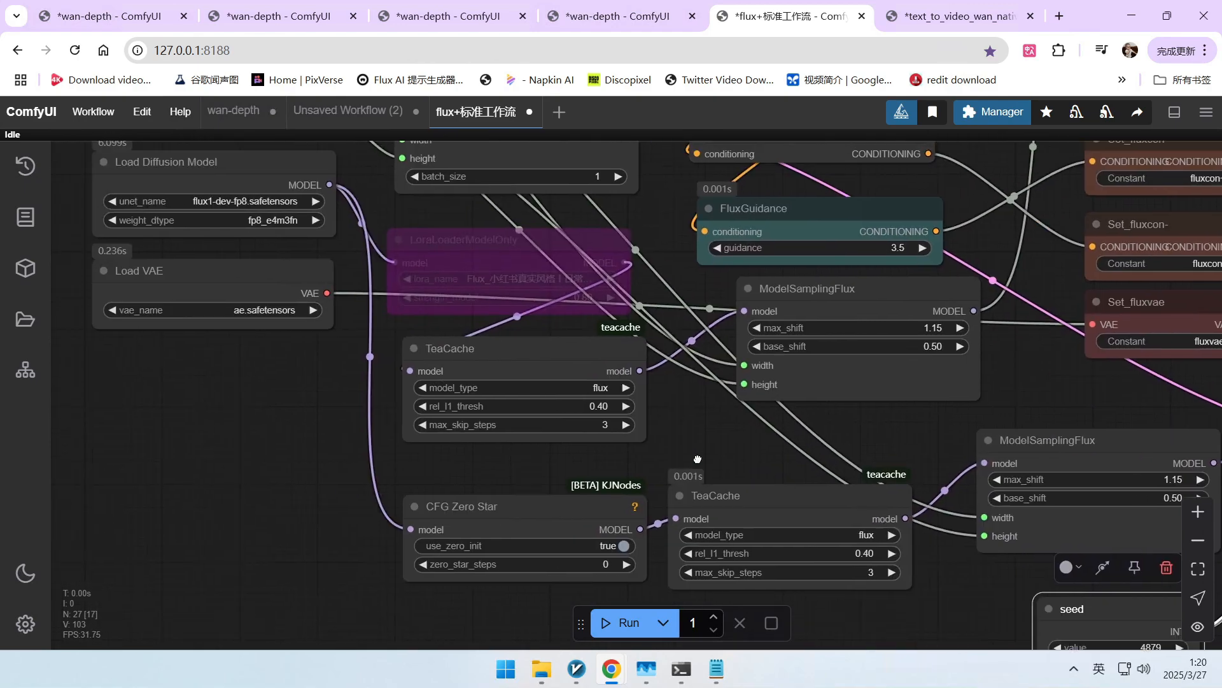
click(592, 508)
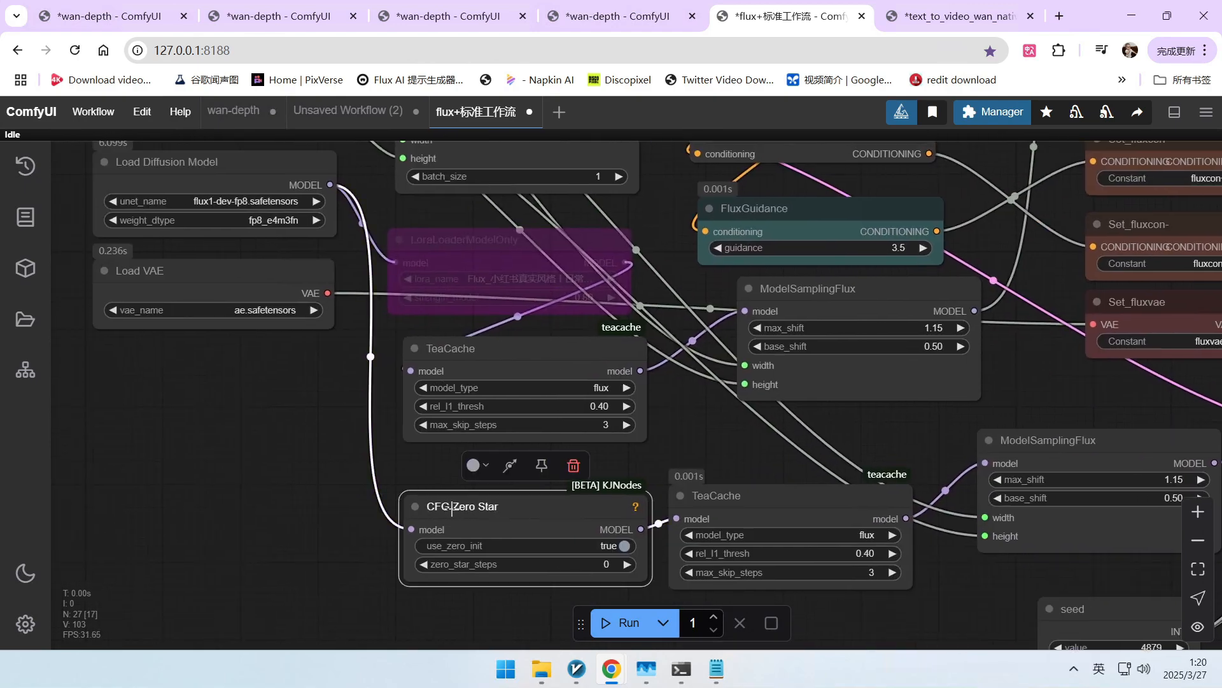
Step: Compare the two generated images from the flux workflow's separate KSampler branches
scroll(694, 468, down, 5)
drag(607, 469, 259, 464)
drag(922, 374, 452, 397)
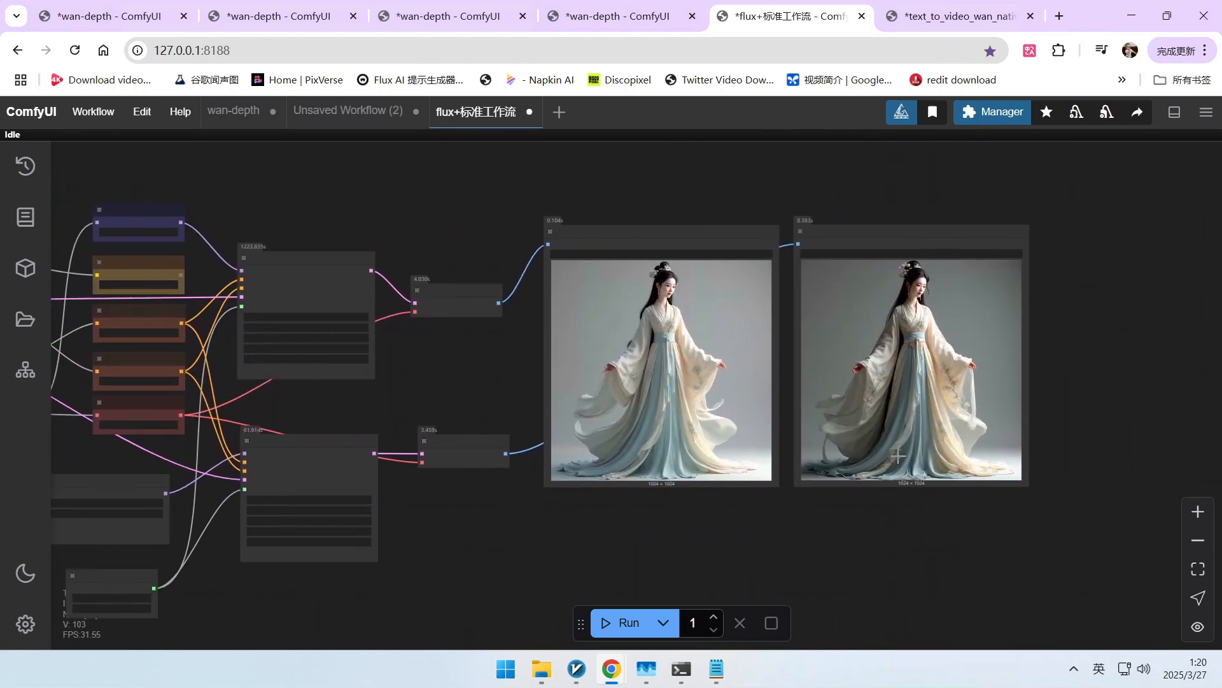
Step: Examine the floral embroidery and sleeve details of the gown in the second Save Image result against the first image
scroll(977, 455, up, 4)
drag(1051, 383, 1058, 427)
scroll(1059, 430, up, 2)
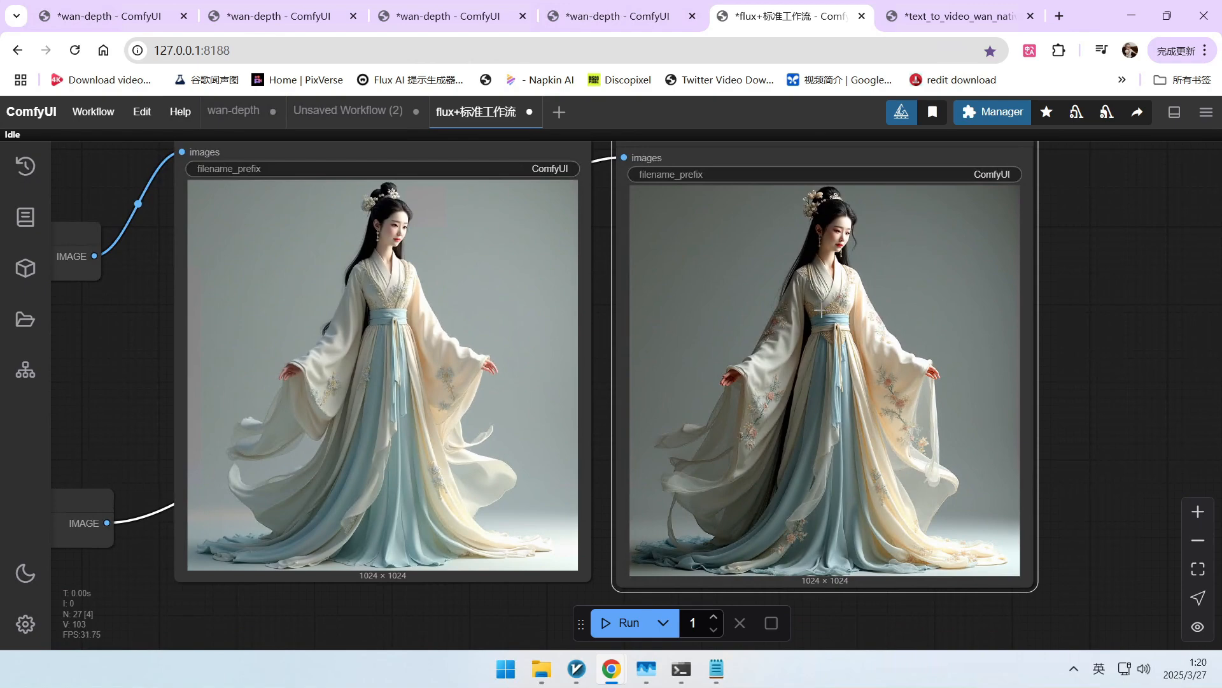
scroll(820, 312, up, 6)
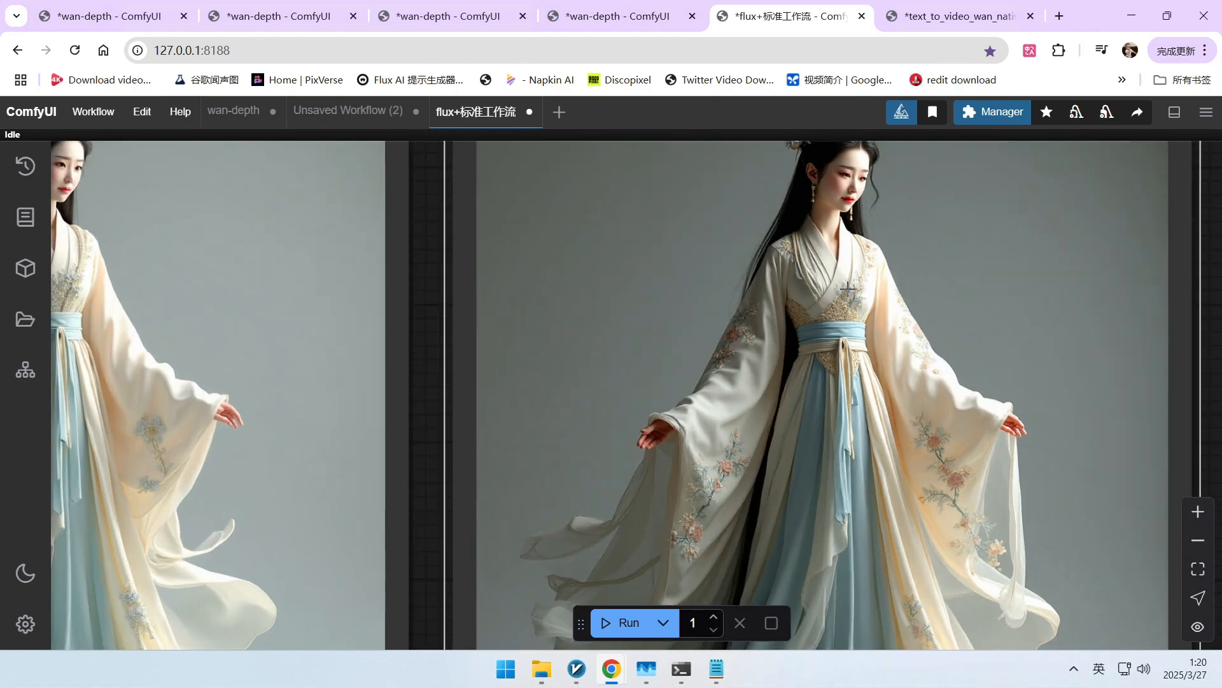
scroll(847, 288, up, 3)
scroll(858, 291, up, 3)
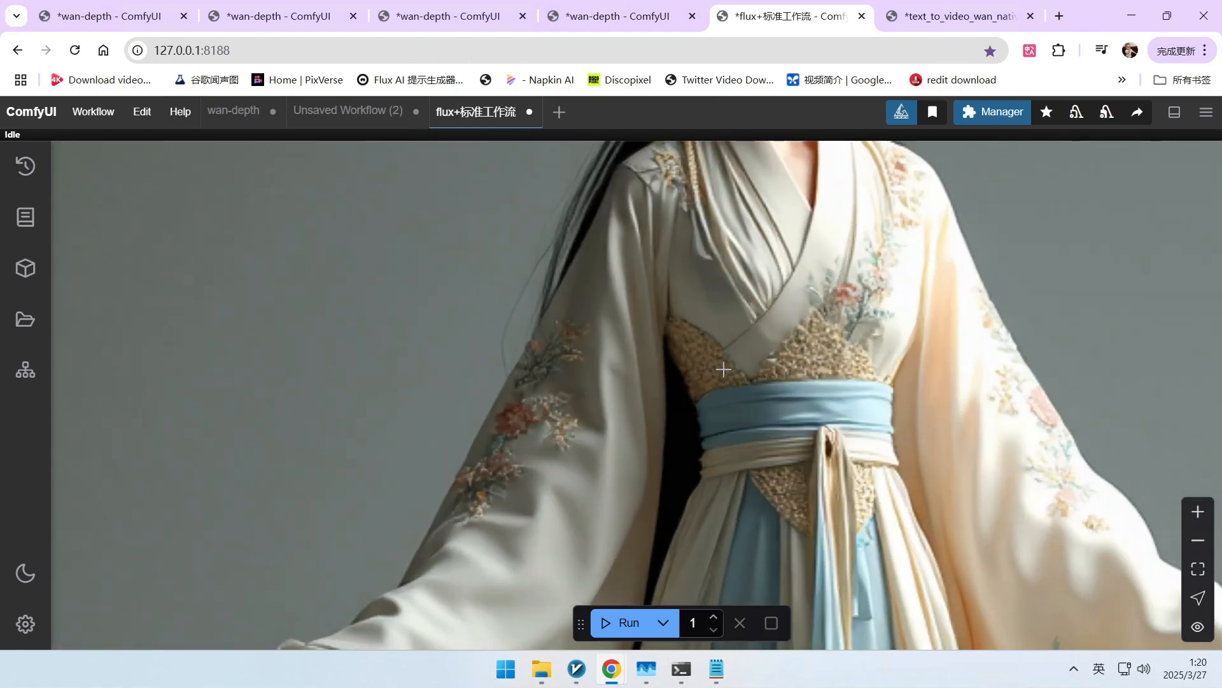
scroll(757, 361, down, 2)
scroll(805, 394, down, 2)
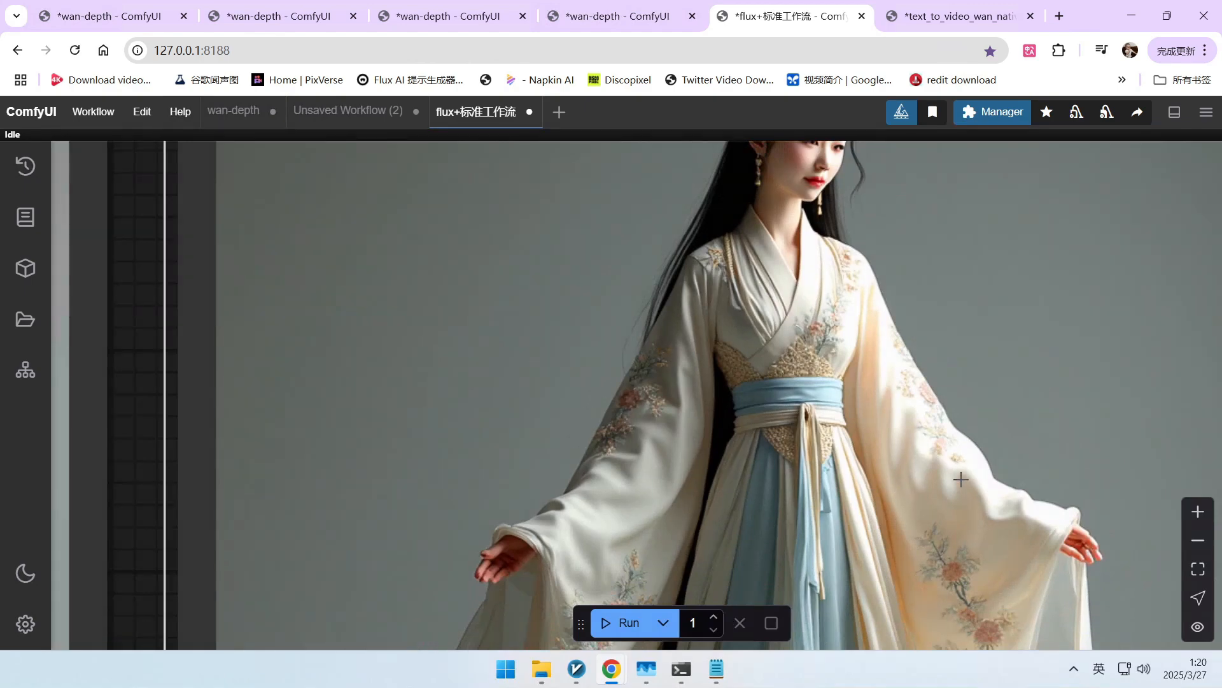
scroll(906, 373, down, 3)
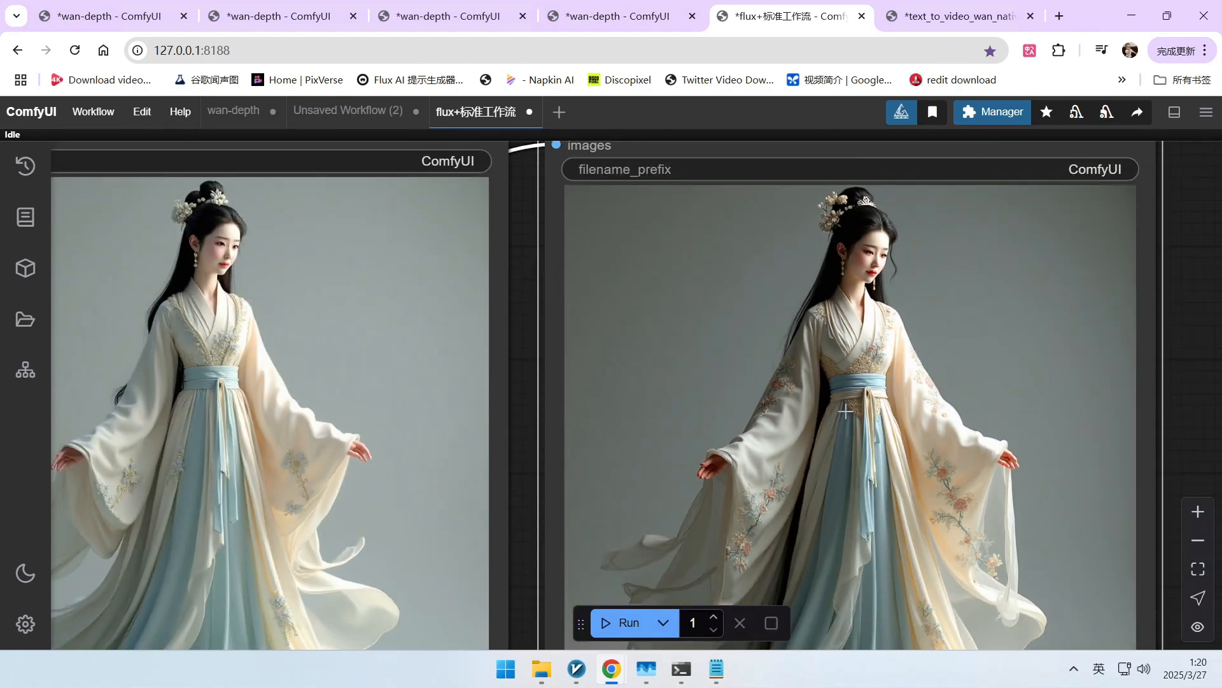
Step: Inspect the face, earrings and hair ornaments in the second Save Image result, and view both flux images side by side
scroll(896, 481, down, 1)
scroll(883, 320, up, 6)
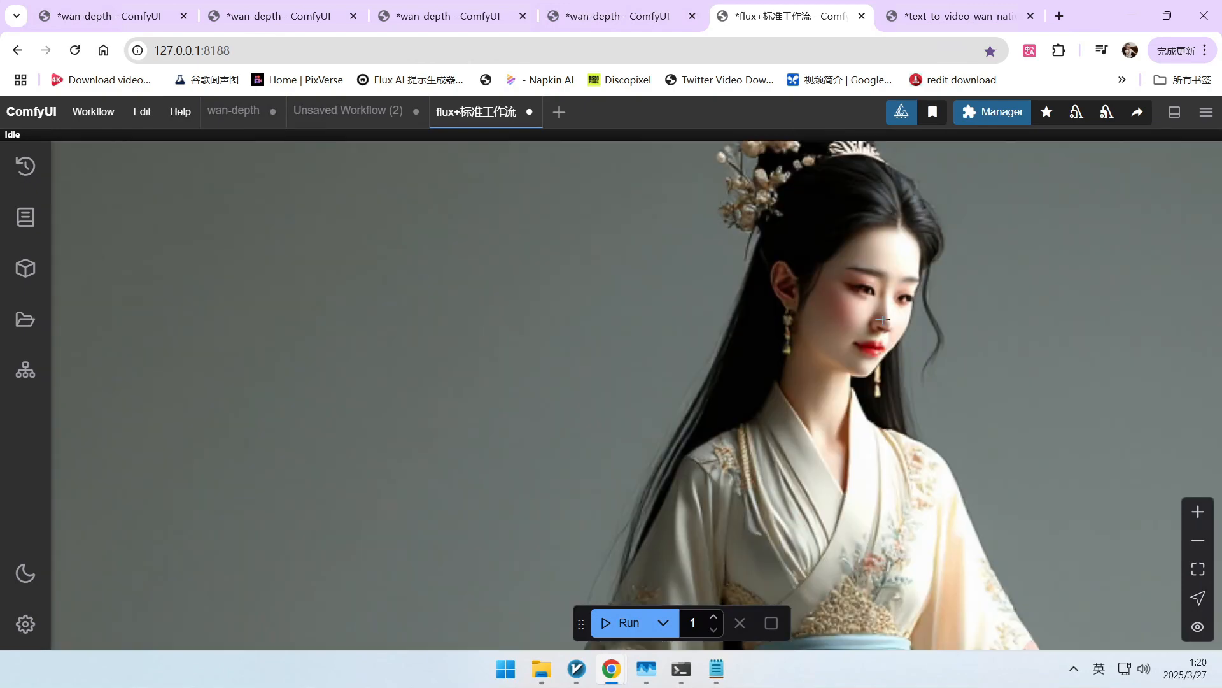
scroll(862, 308, down, 5)
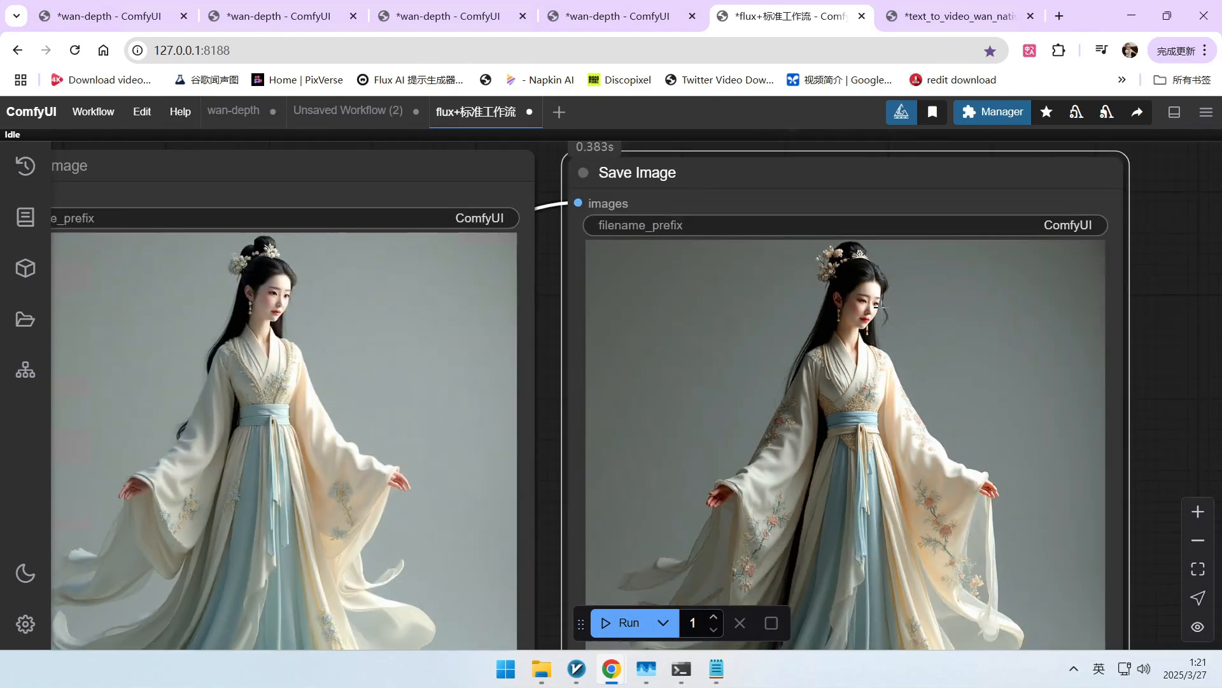
scroll(804, 236, up, 4)
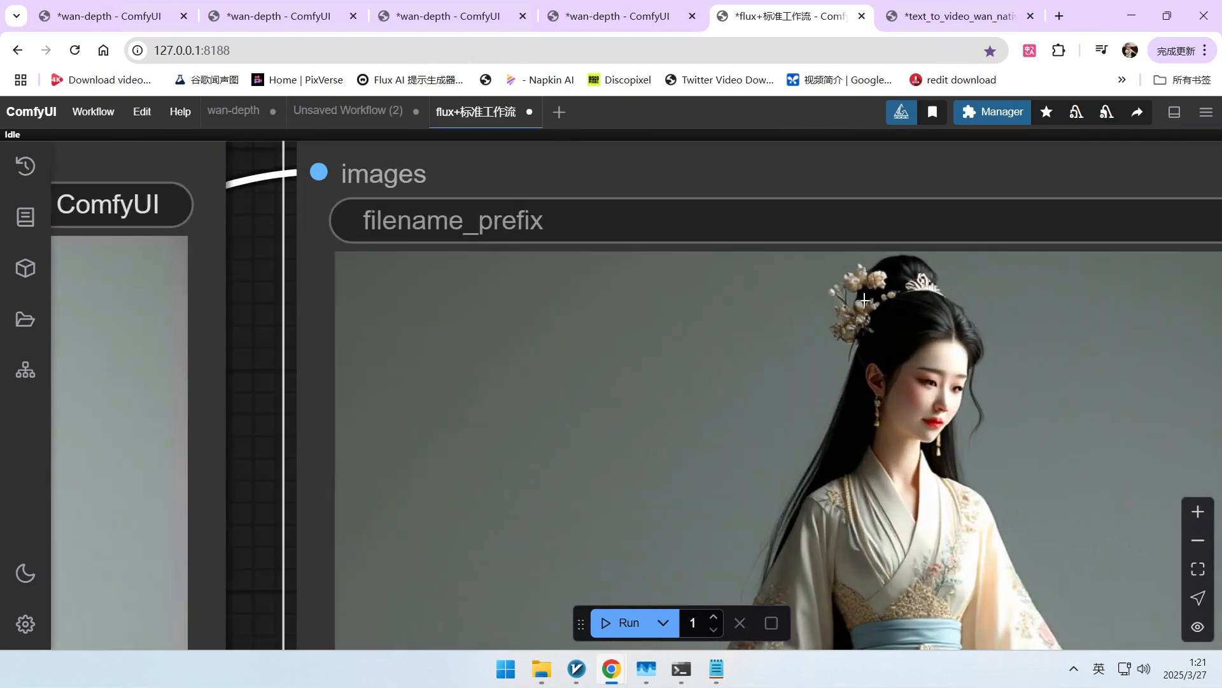
scroll(864, 299, down, 5)
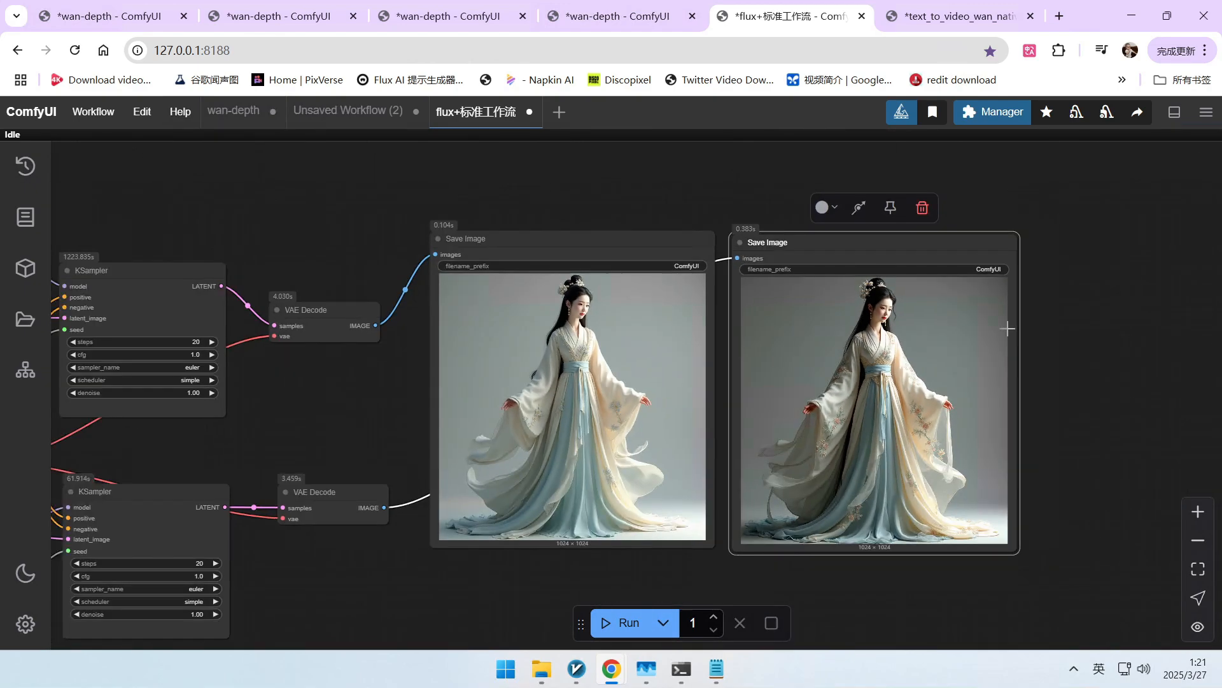
drag(1004, 327, 1091, 326)
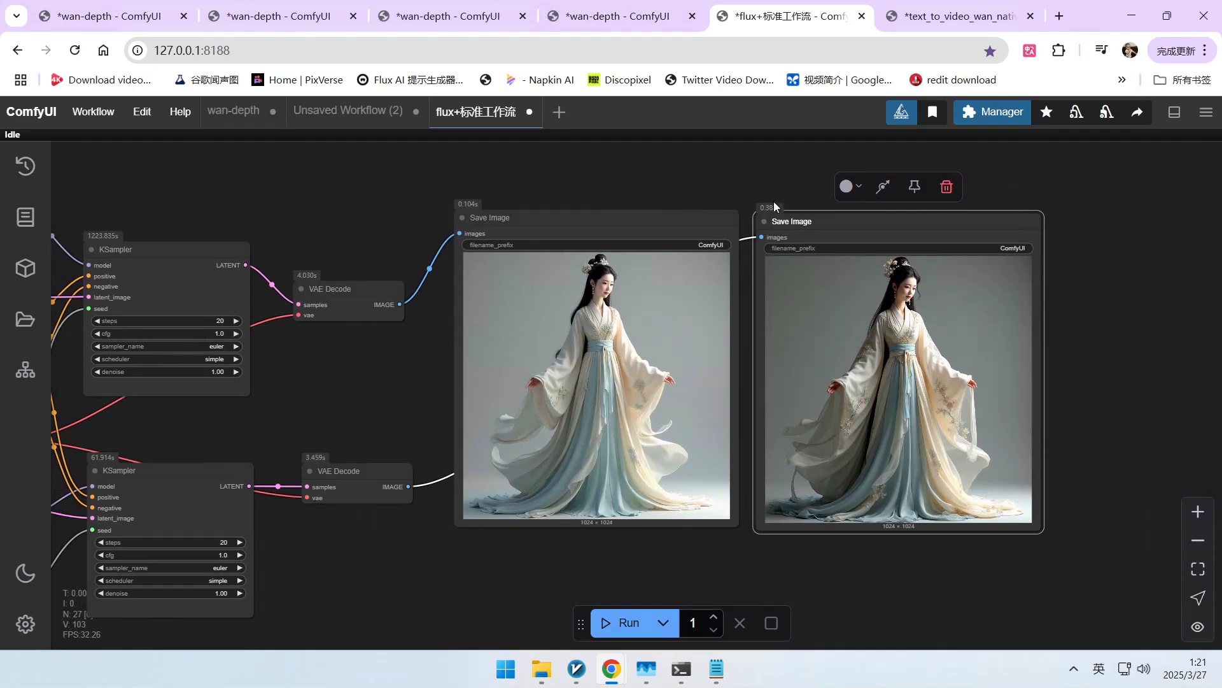
Step: Open the text_to_video_wan_native workflow and examine the CFG Zero Star node between Skip Layer Guidance WanVideo and WanVideo Tea Cache
key(ctrl+Tab)
scroll(703, 237, down, 3)
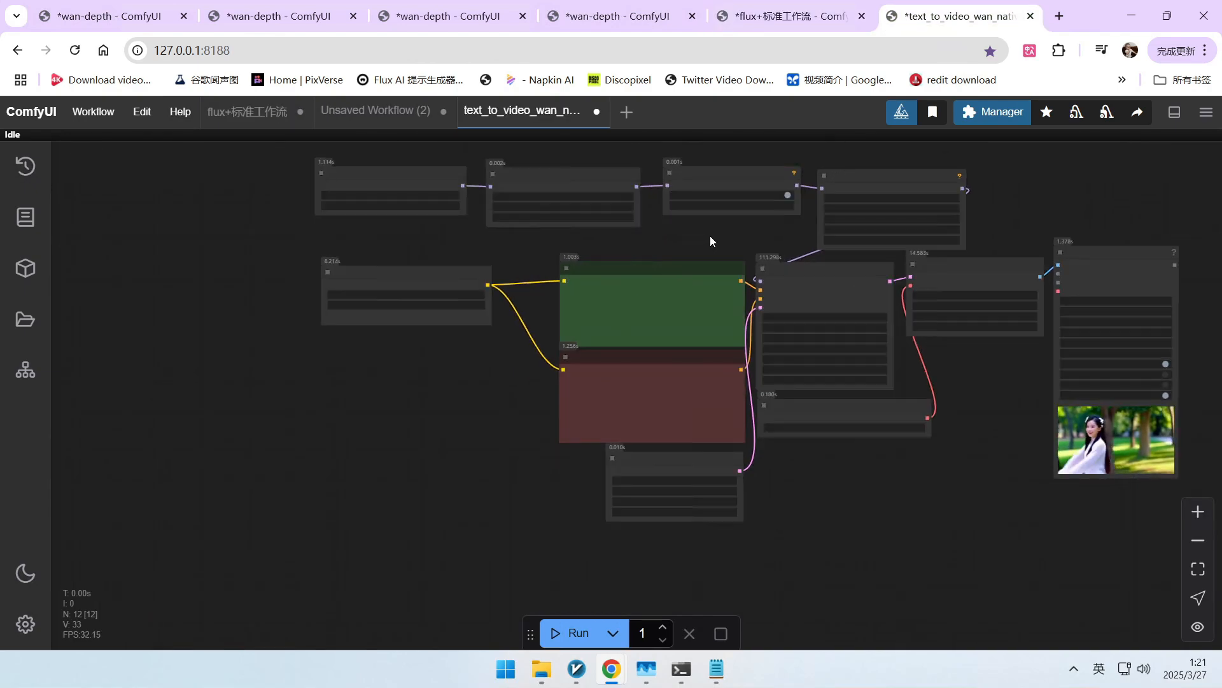
scroll(278, 213, up, 3)
scroll(358, 217, down, 2)
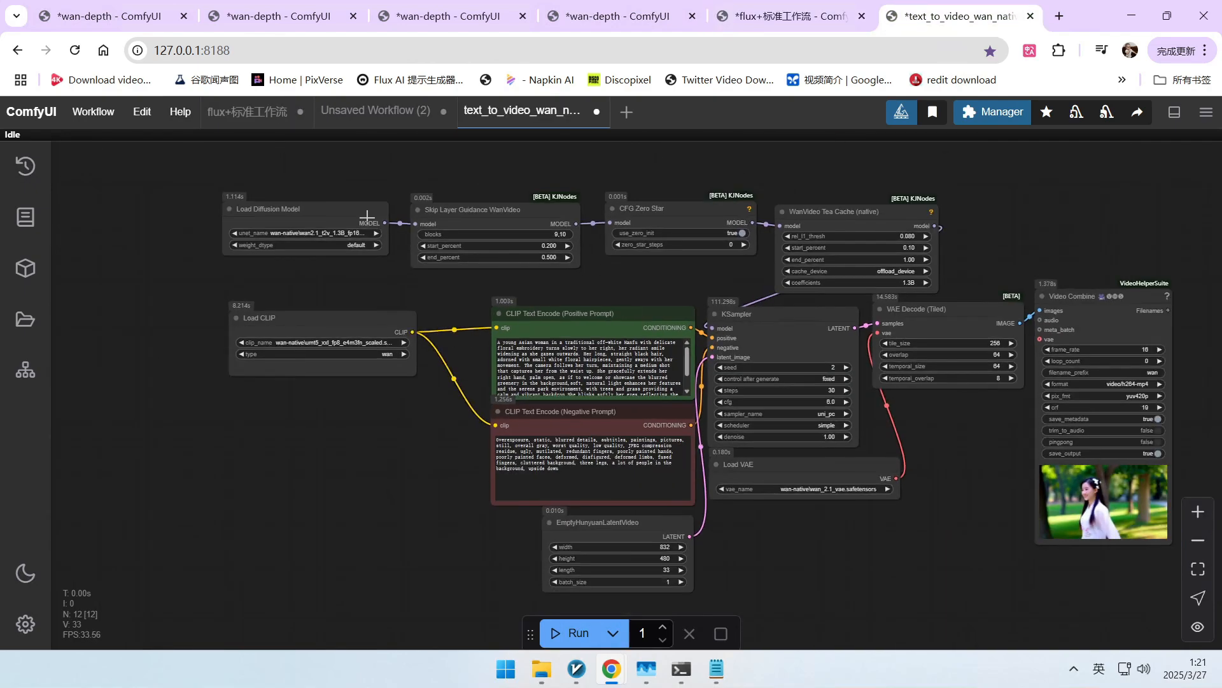
drag(670, 280, 577, 261)
scroll(539, 281, up, 2)
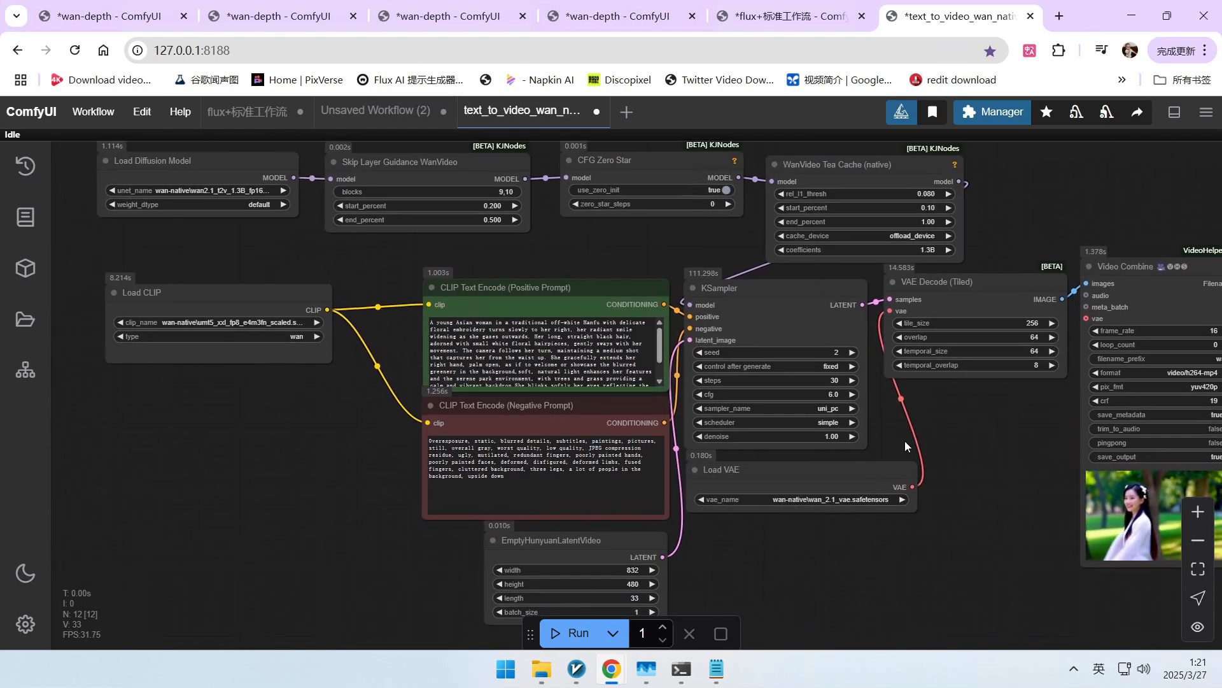
Step: Examine the generated park video in the Video Combine node of the text-to-video workflow
drag(1009, 461, 847, 438)
scroll(1048, 498, up, 2)
scroll(1044, 501, up, 2)
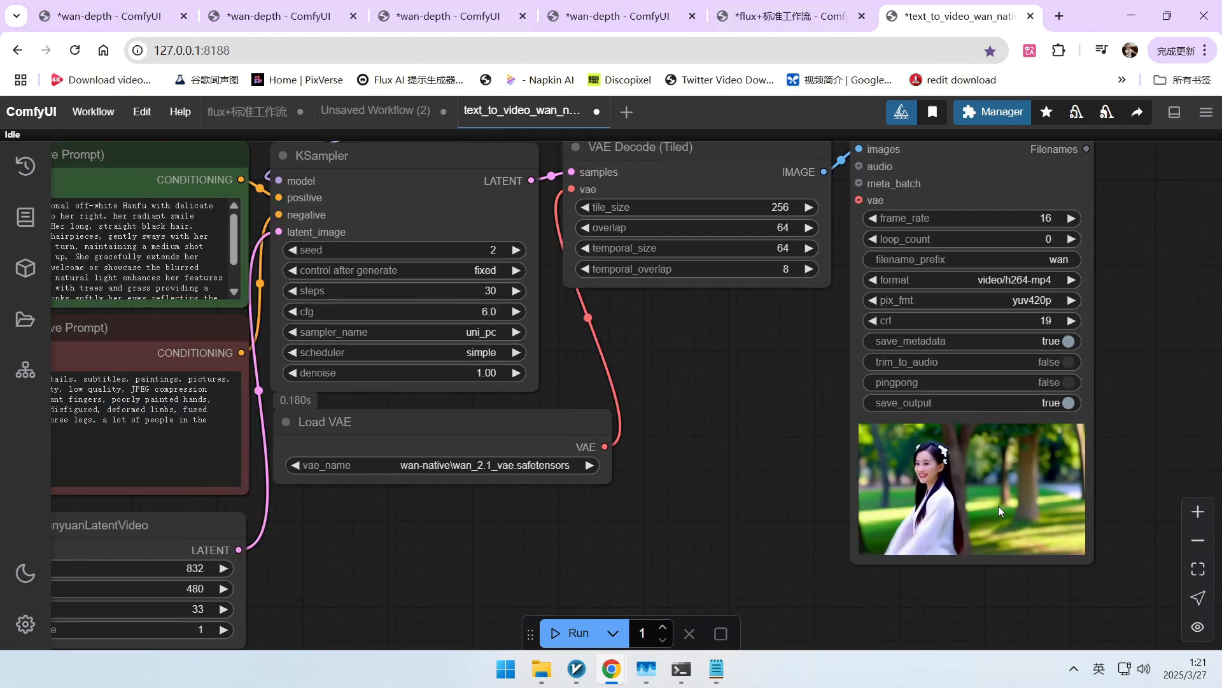
scroll(923, 453, up, 5)
scroll(930, 444, down, 5)
scroll(931, 444, up, 4)
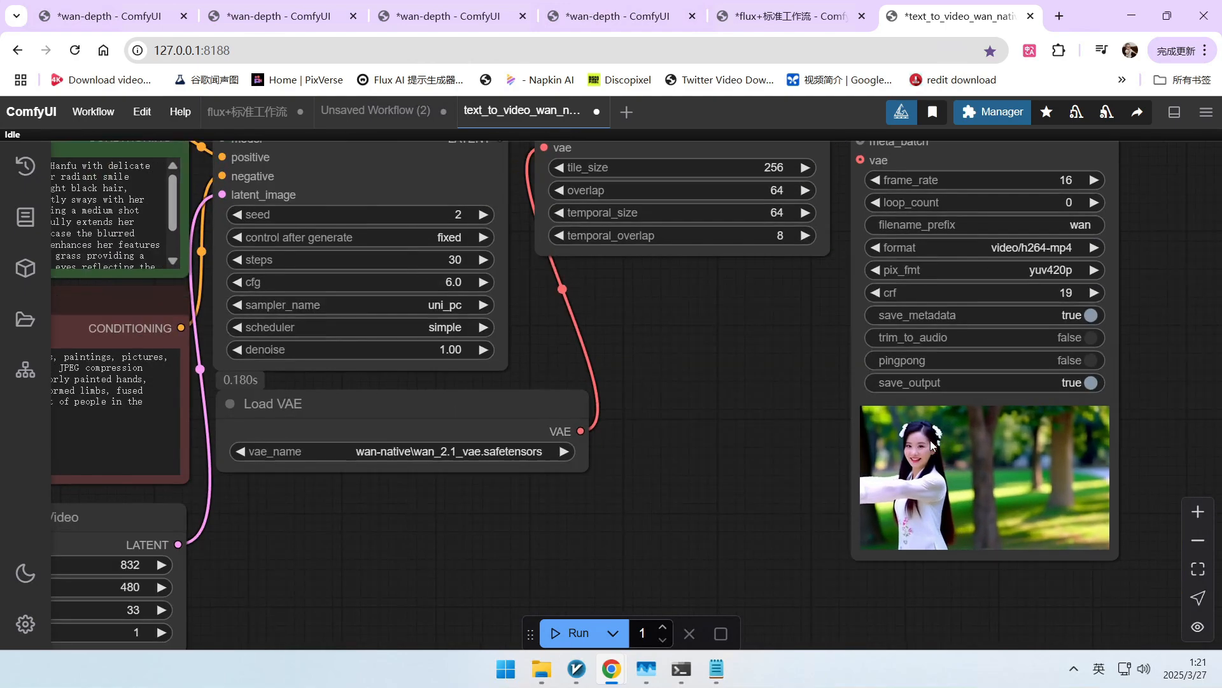
scroll(934, 445, up, 2)
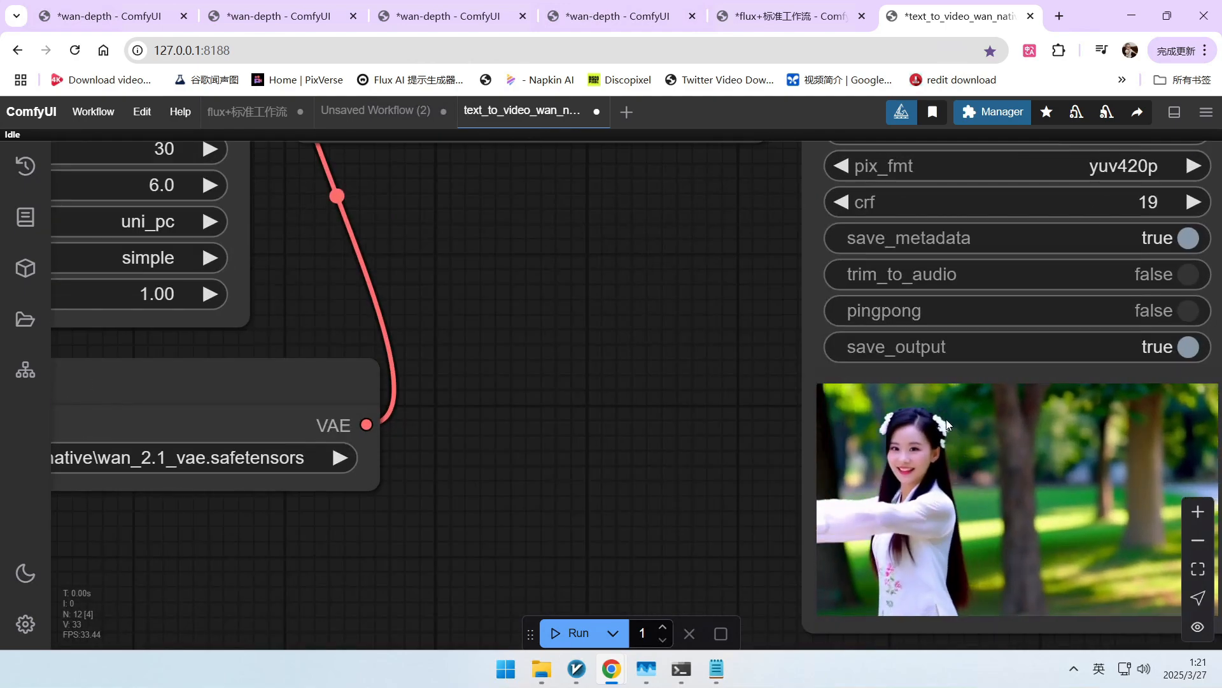
scroll(654, 441, down, 2)
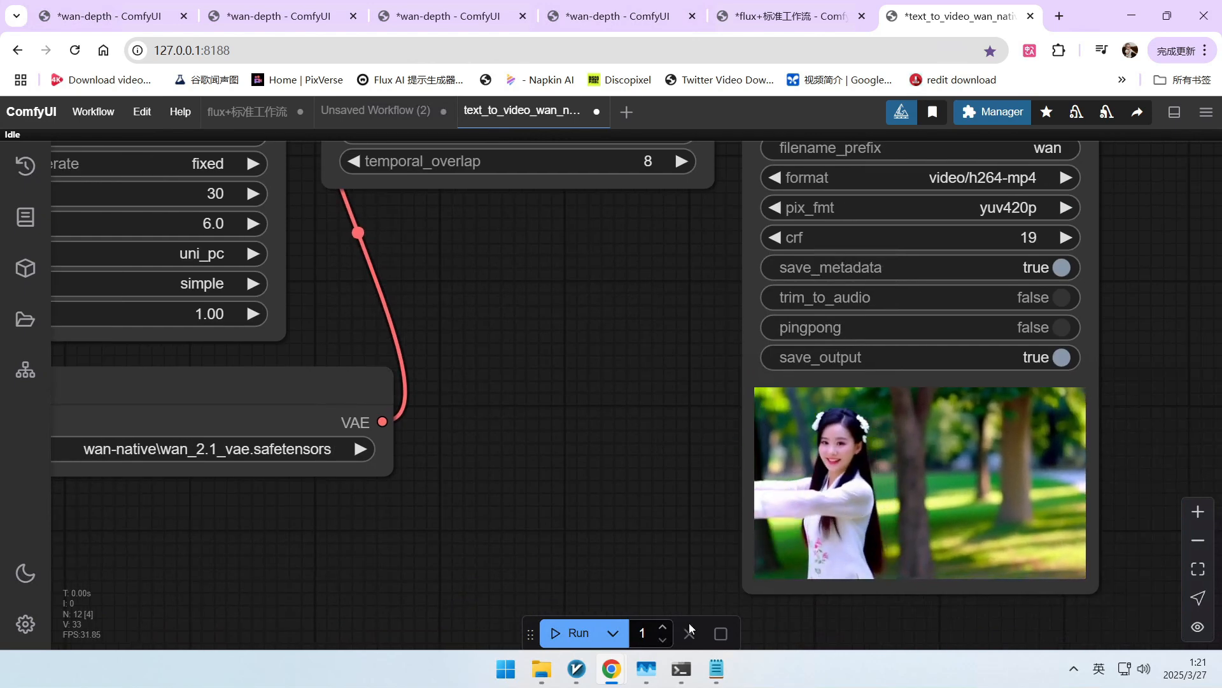
Step: Switch to the RunningHub browser window and open its text_to_video_wan_native workflow for comparison
mouse_move(612, 662)
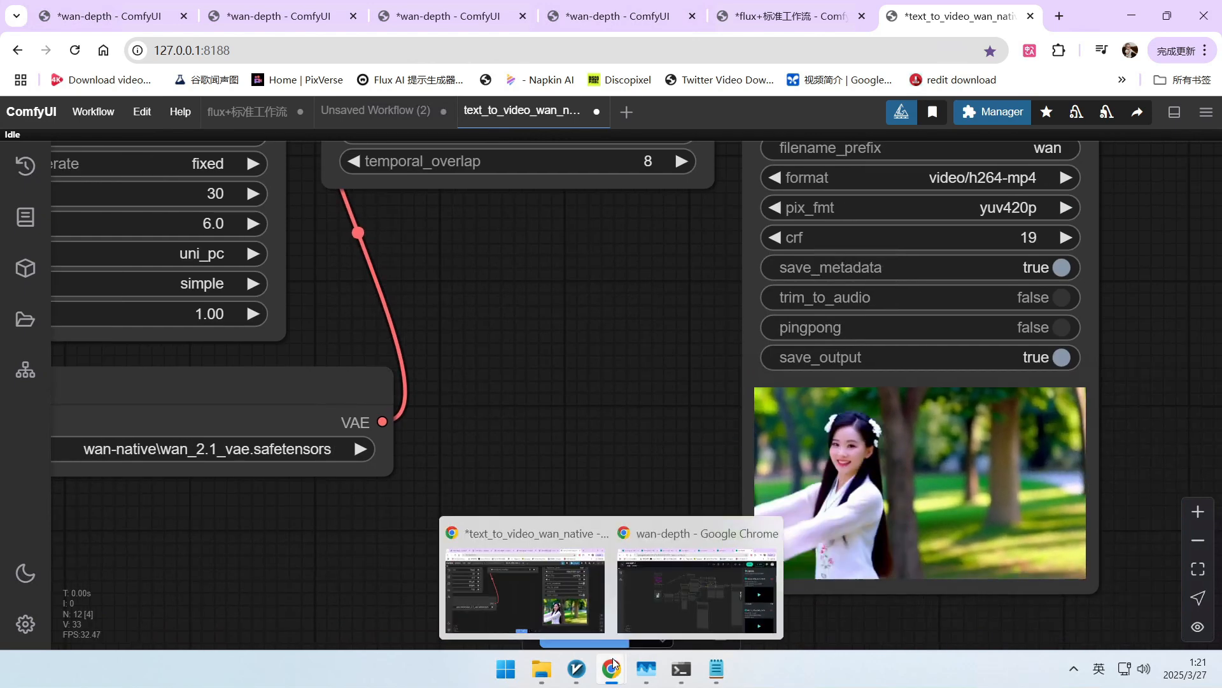
click(666, 593)
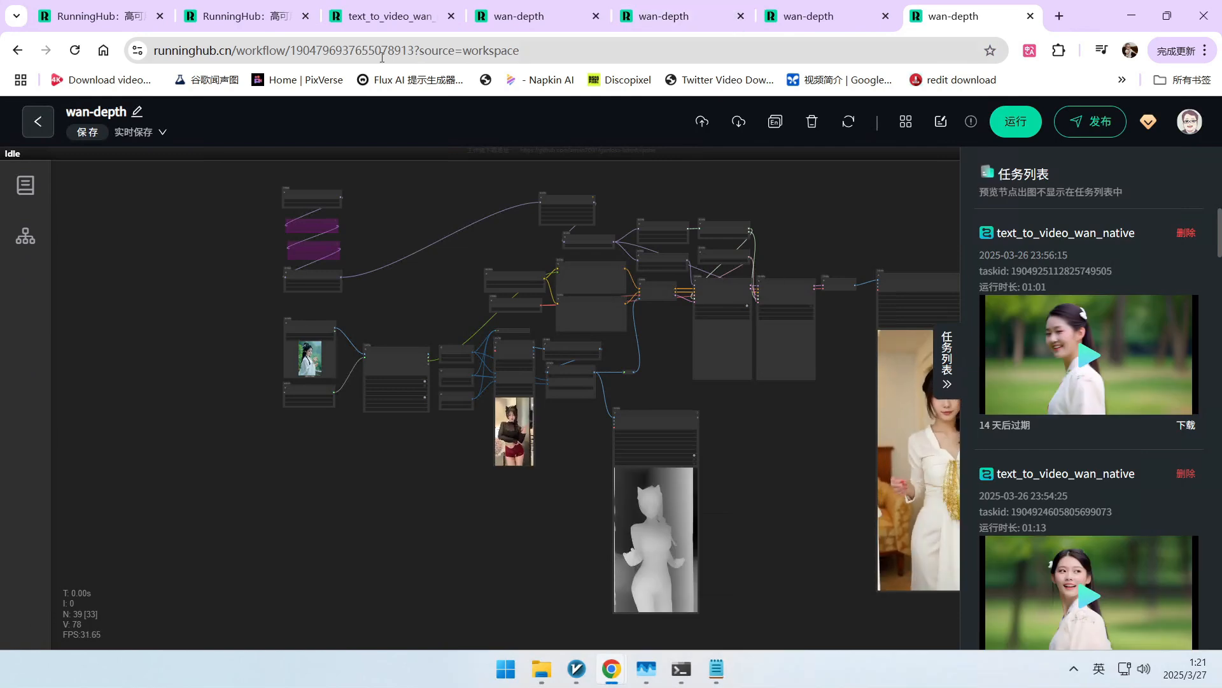
click(385, 15)
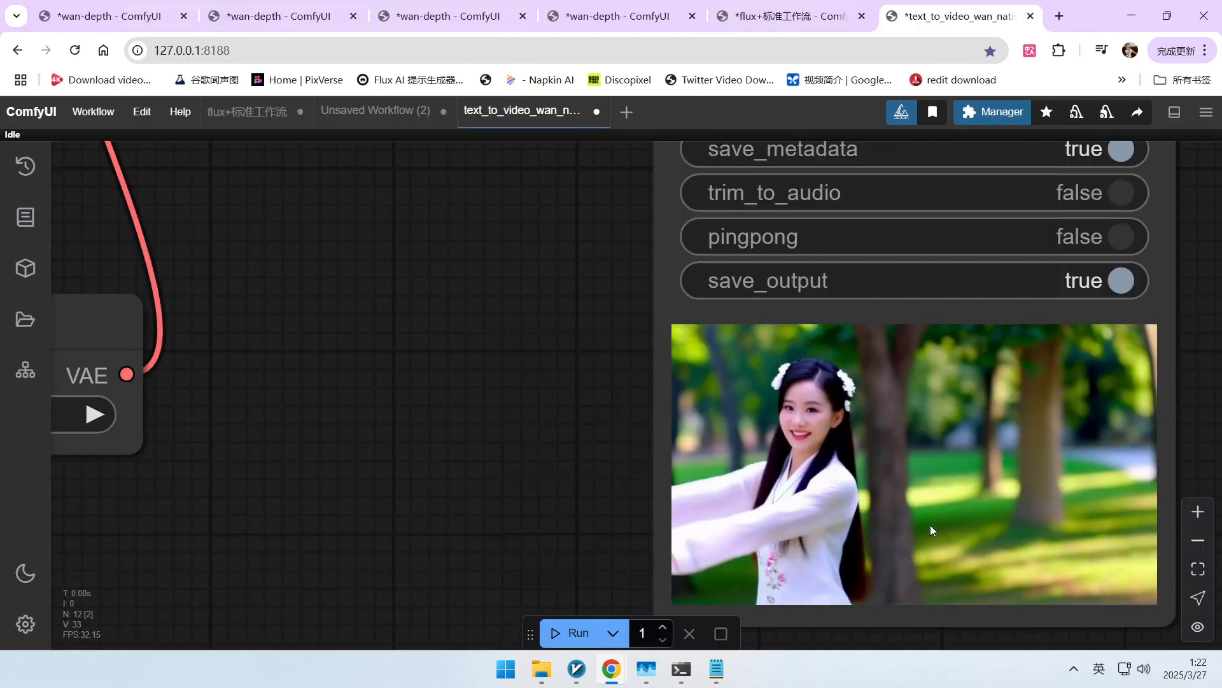
Step: Inspect the woman's face, arms and embroidered clothing closely in the local text-to-video result
scroll(862, 422, down, 2)
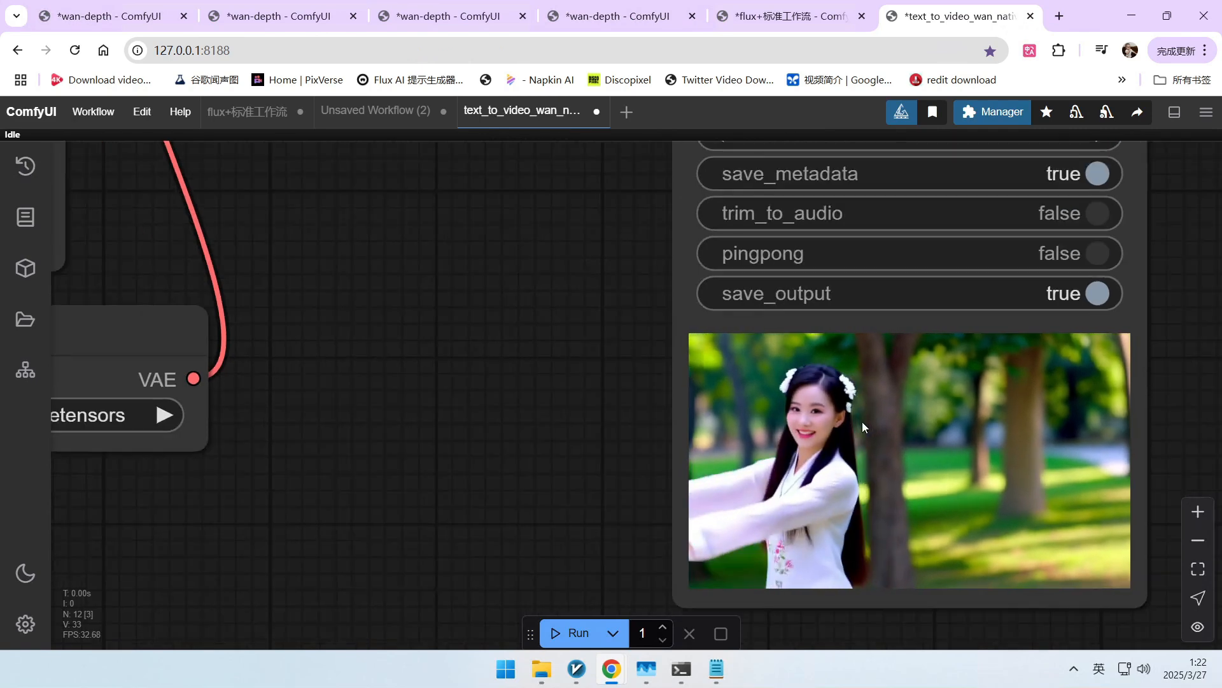
scroll(834, 468, up, 4)
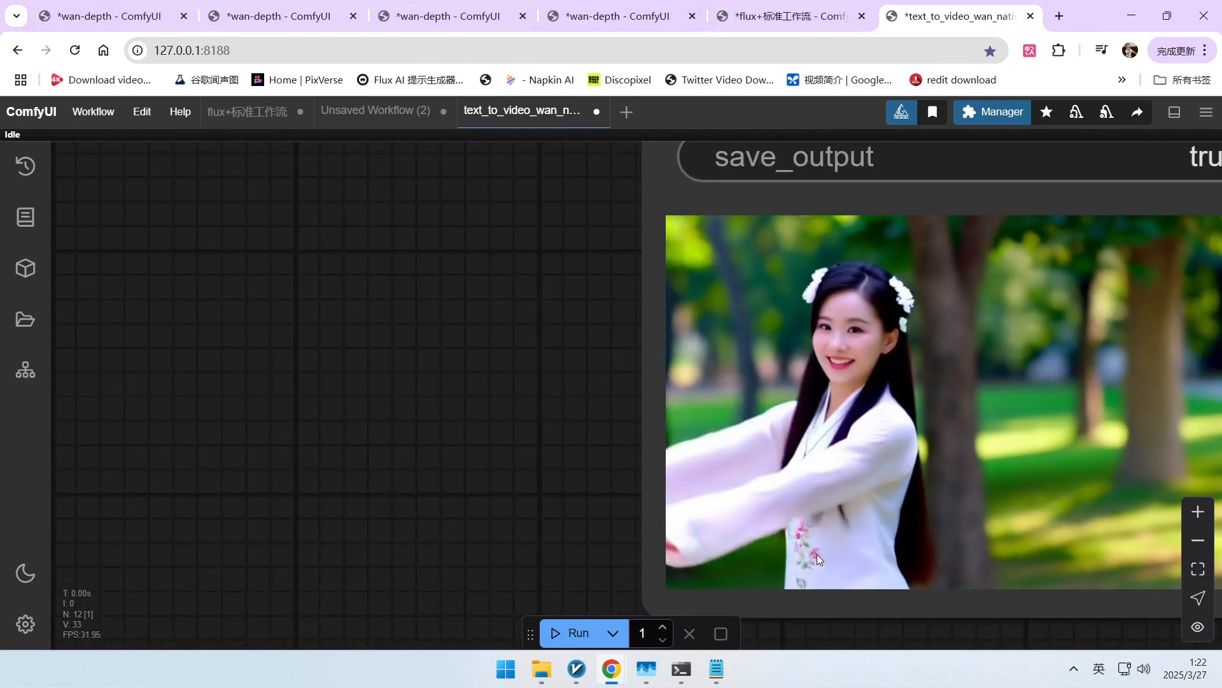
scroll(819, 538, down, 4)
scroll(994, 430, down, 2)
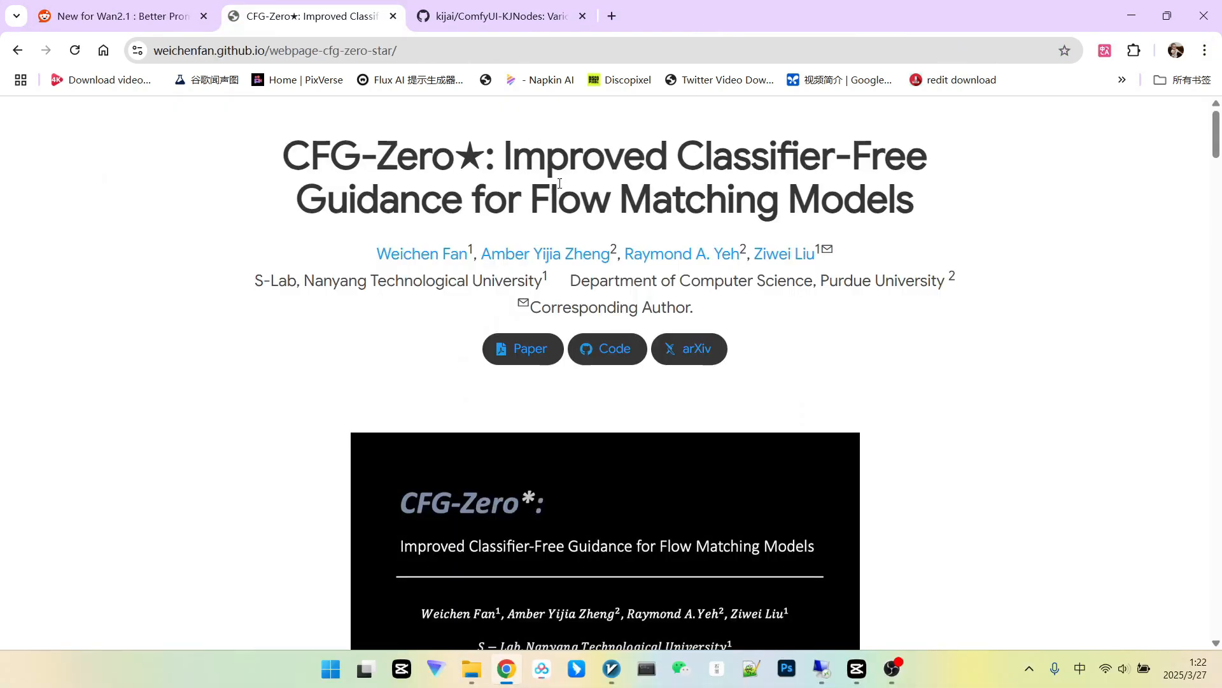
Step: Skim the CFG-Zero★ project page from its title down to the Algorithm 1 listing
scroll(627, 153, down, 2)
scroll(662, 191, up, 2)
scroll(867, 187, down, 20)
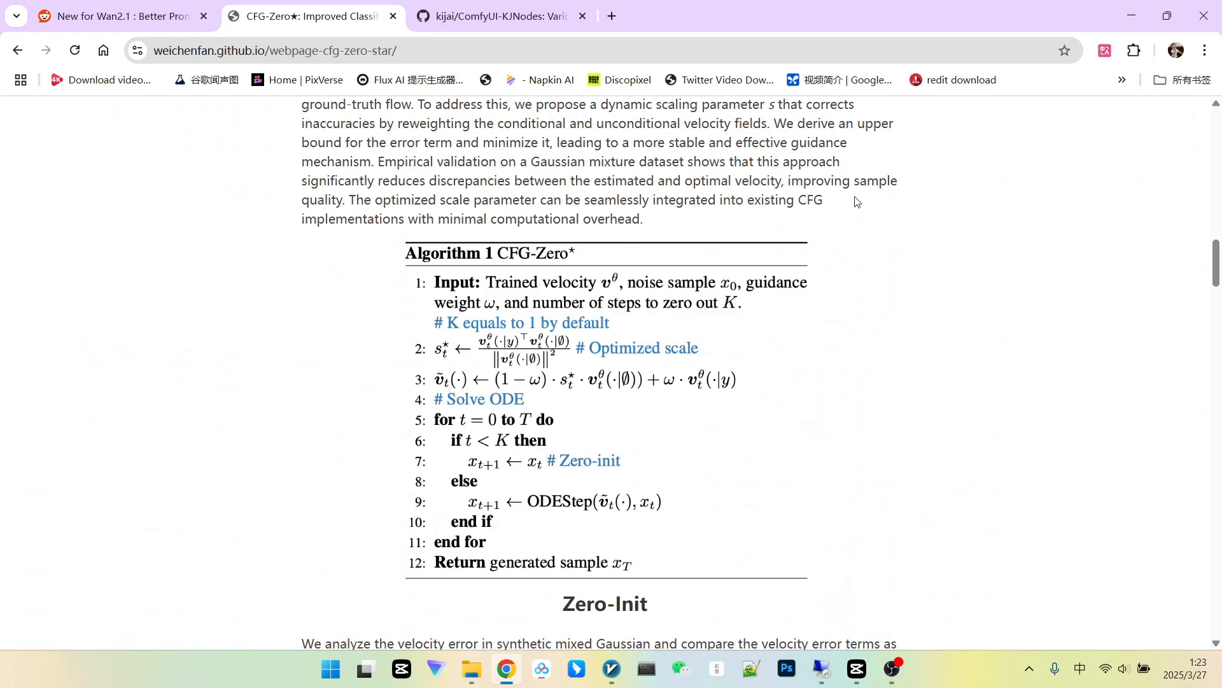
Step: Go back to the Abstract section and translate the CFG-Zero★ page into Chinese alongside the English text
scroll(854, 201, up, 14)
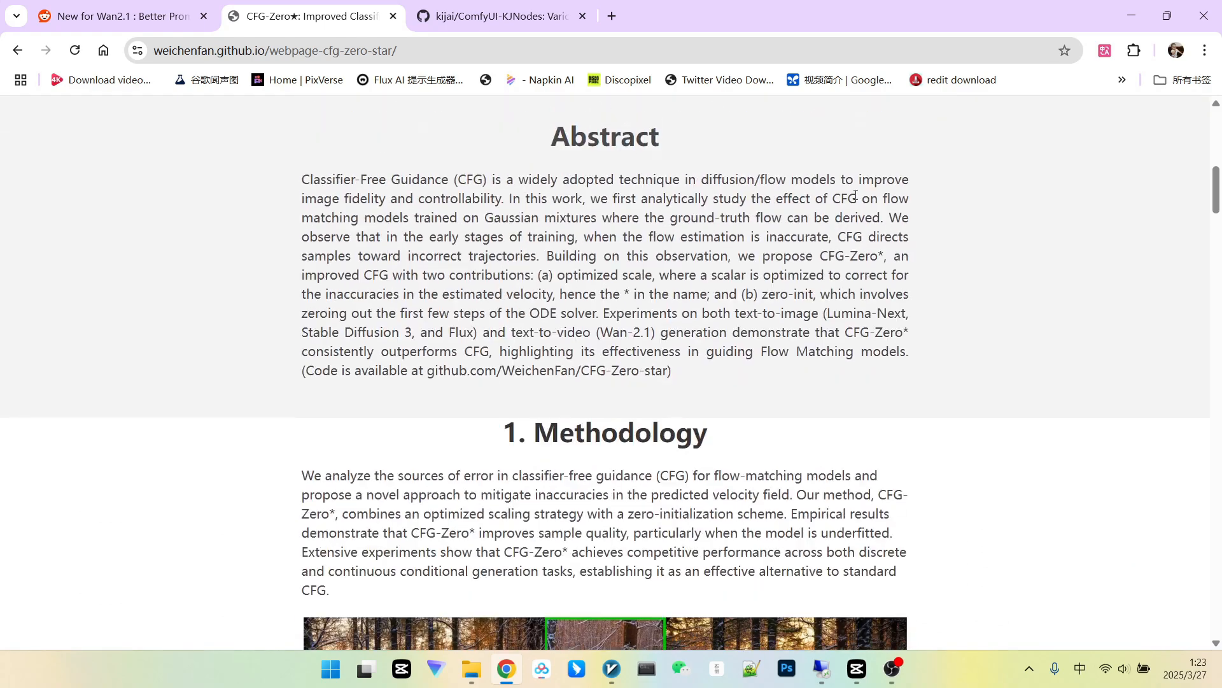
scroll(855, 194, up, 1)
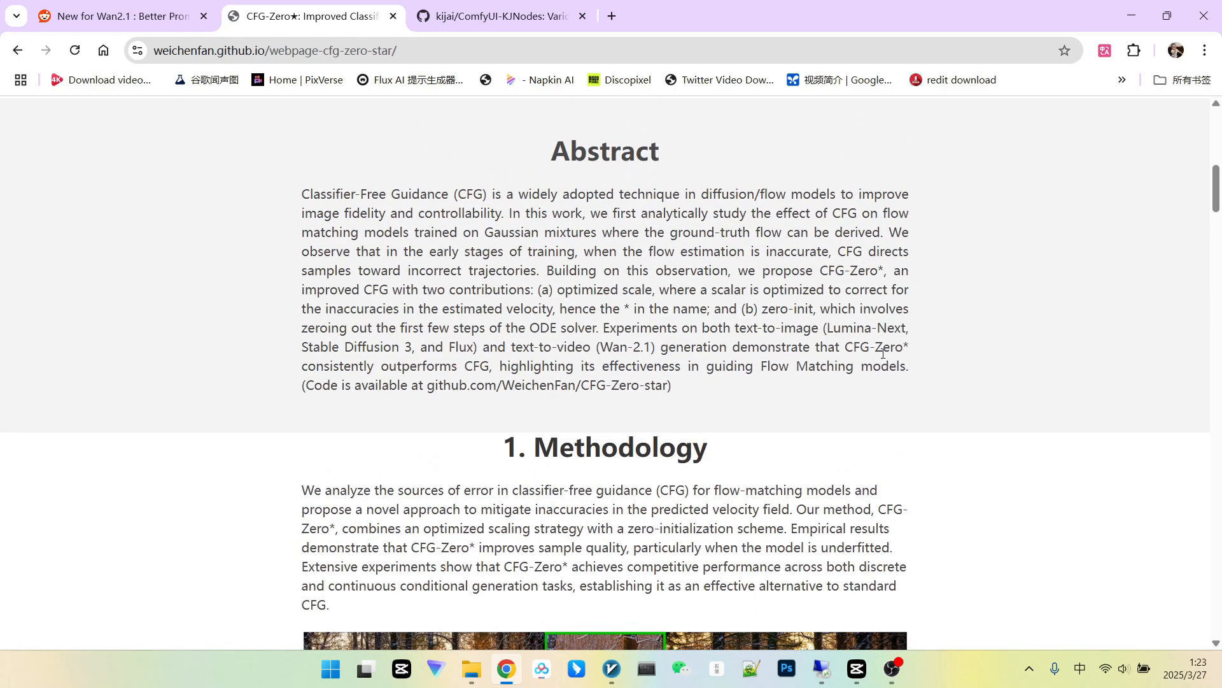
key(alt+a)
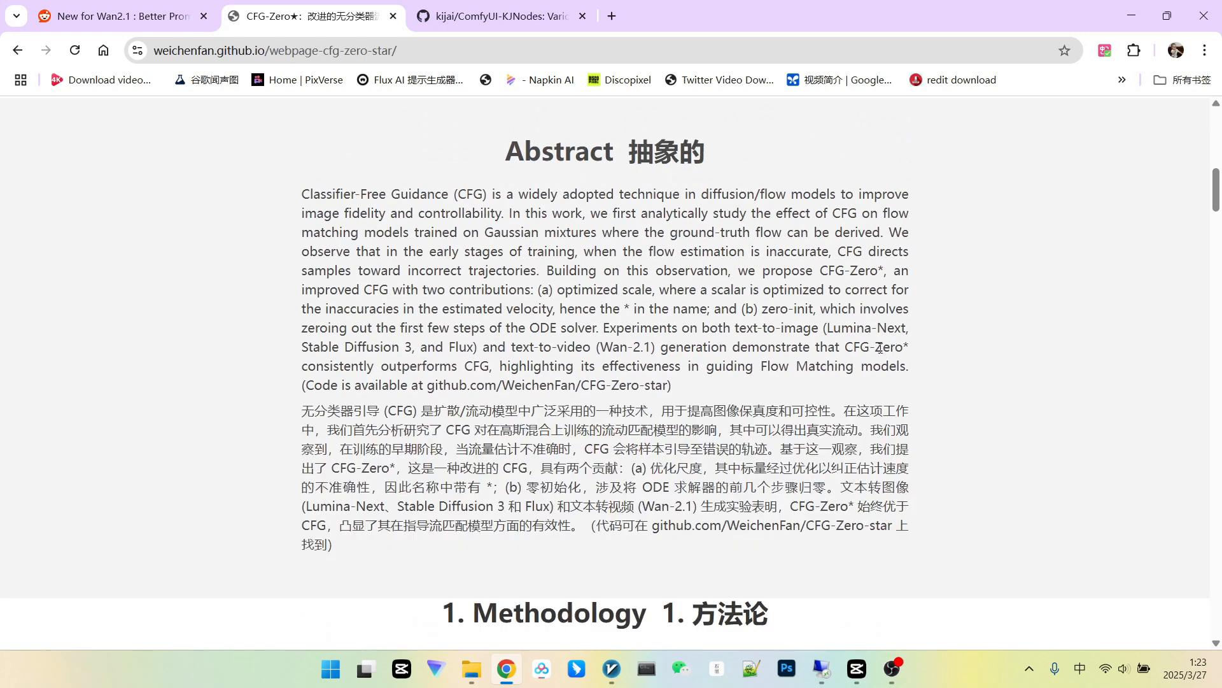
scroll(786, 343, down, 2)
scroll(353, 391, up, 2)
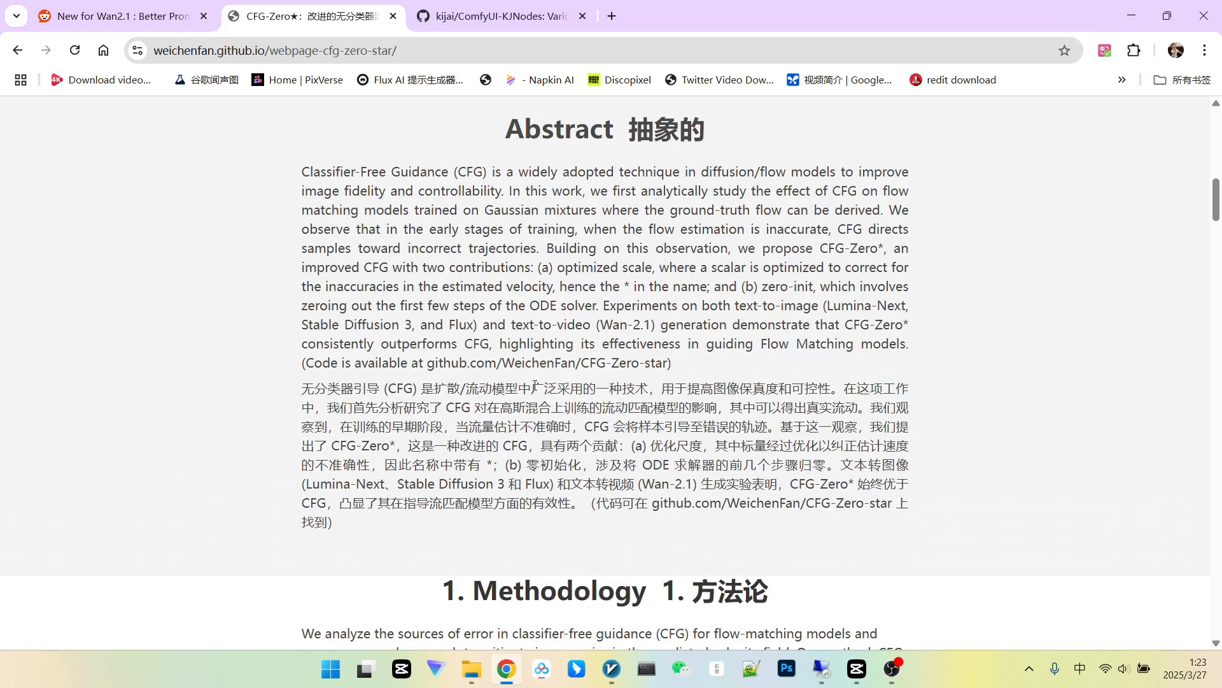
Step: Read the translated Abstract, highlighting 流动 and 高图像保真 in the Chinese text
scroll(549, 382, down, 1)
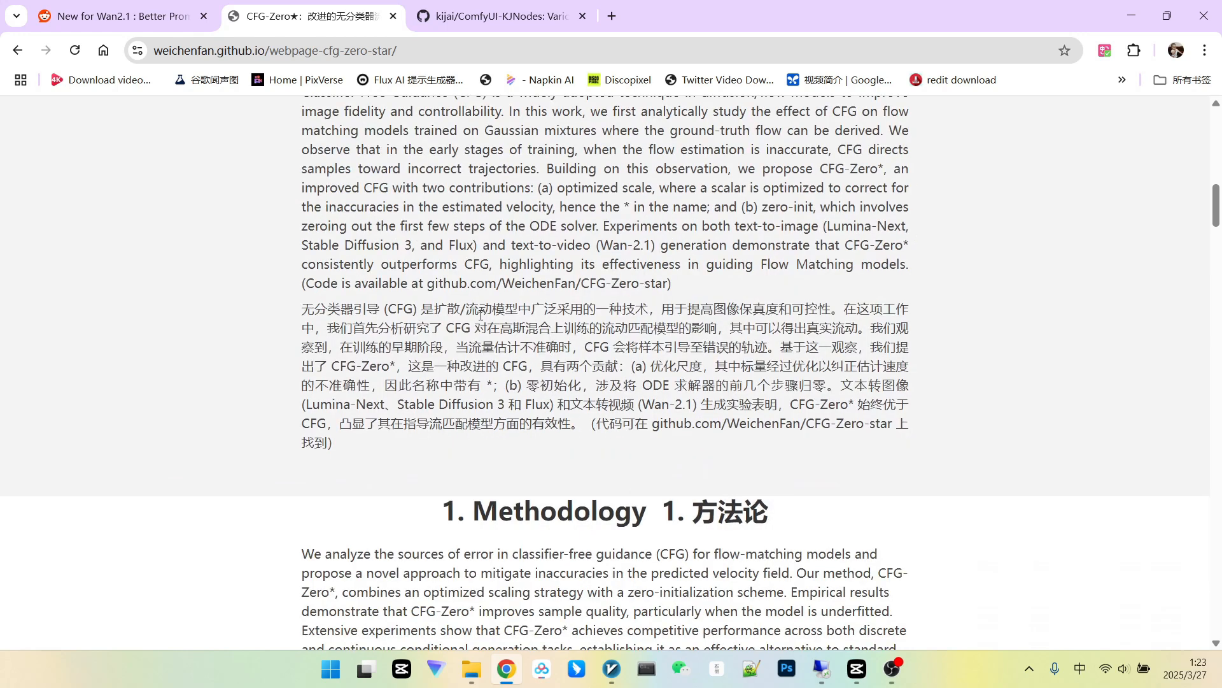
double_click(478, 309)
scroll(617, 332, up, 1)
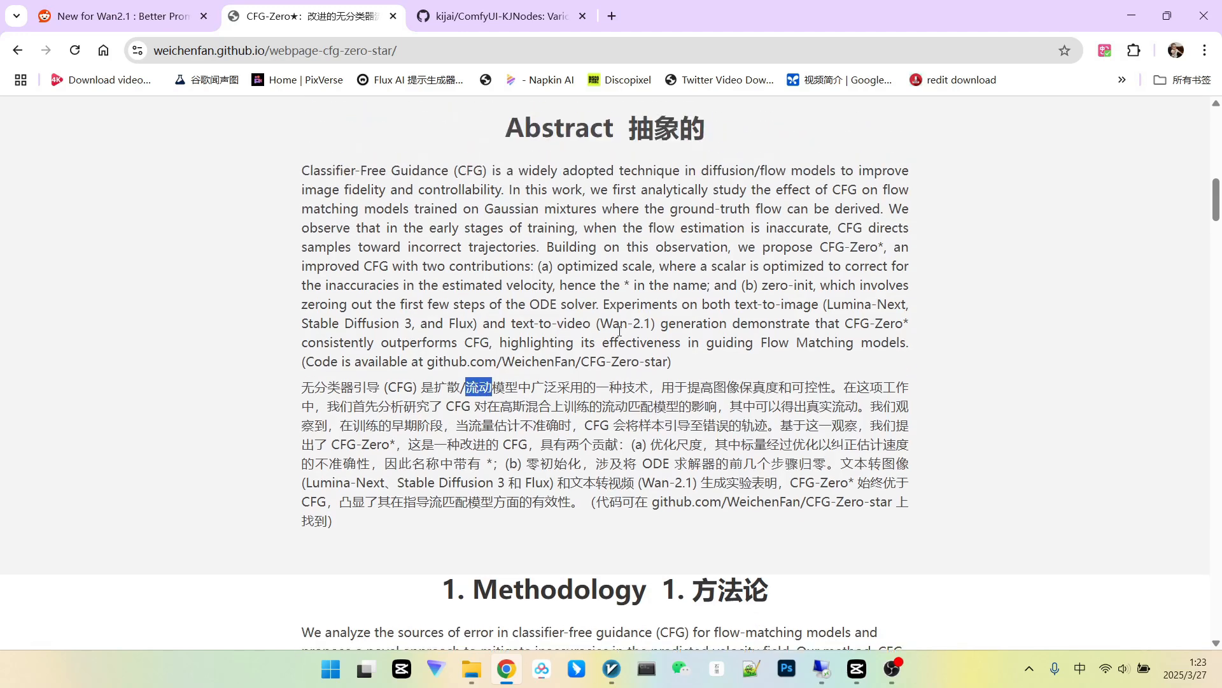
scroll(729, 318, down, 2)
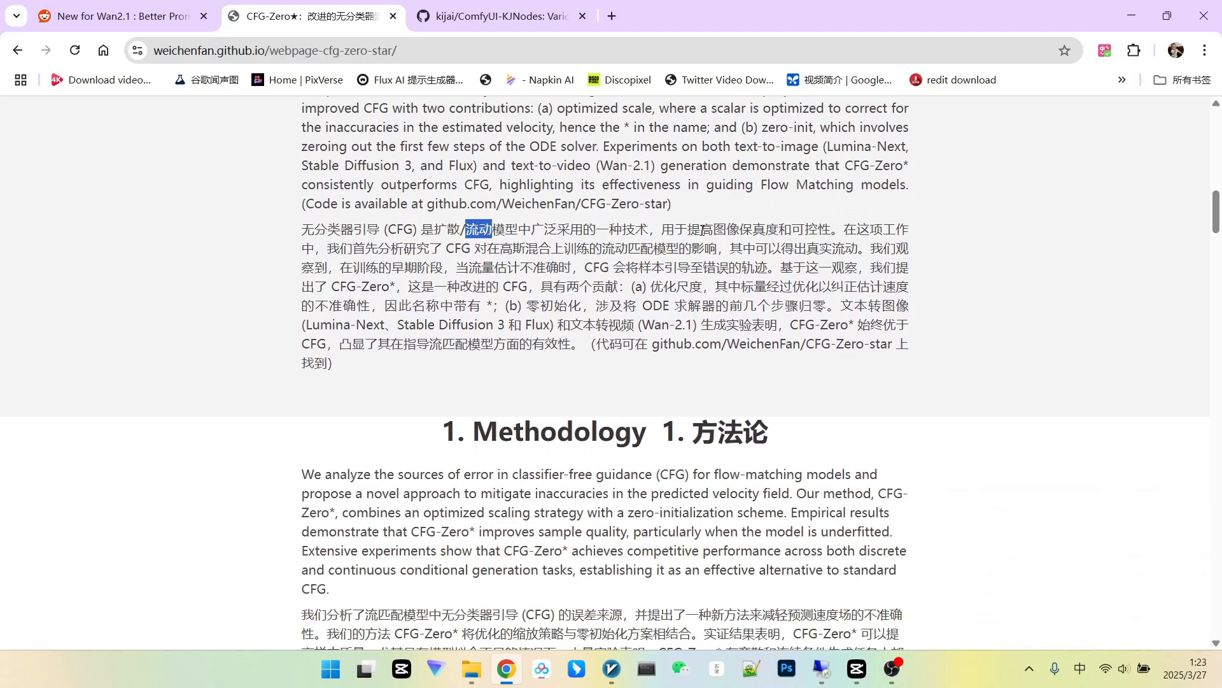
drag(701, 230, 767, 230)
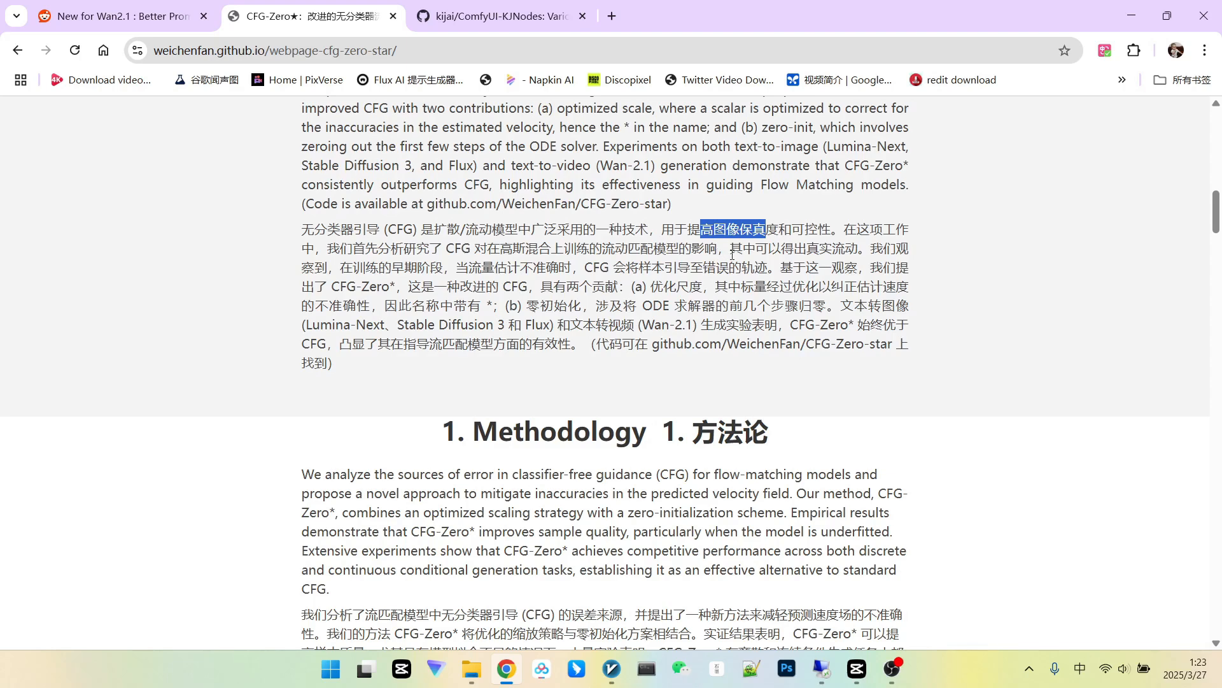
Step: Read the Methodology section, including the Zero-Init part and the fox image comparing CFG with CFG-Zero*
scroll(735, 251, down, 3)
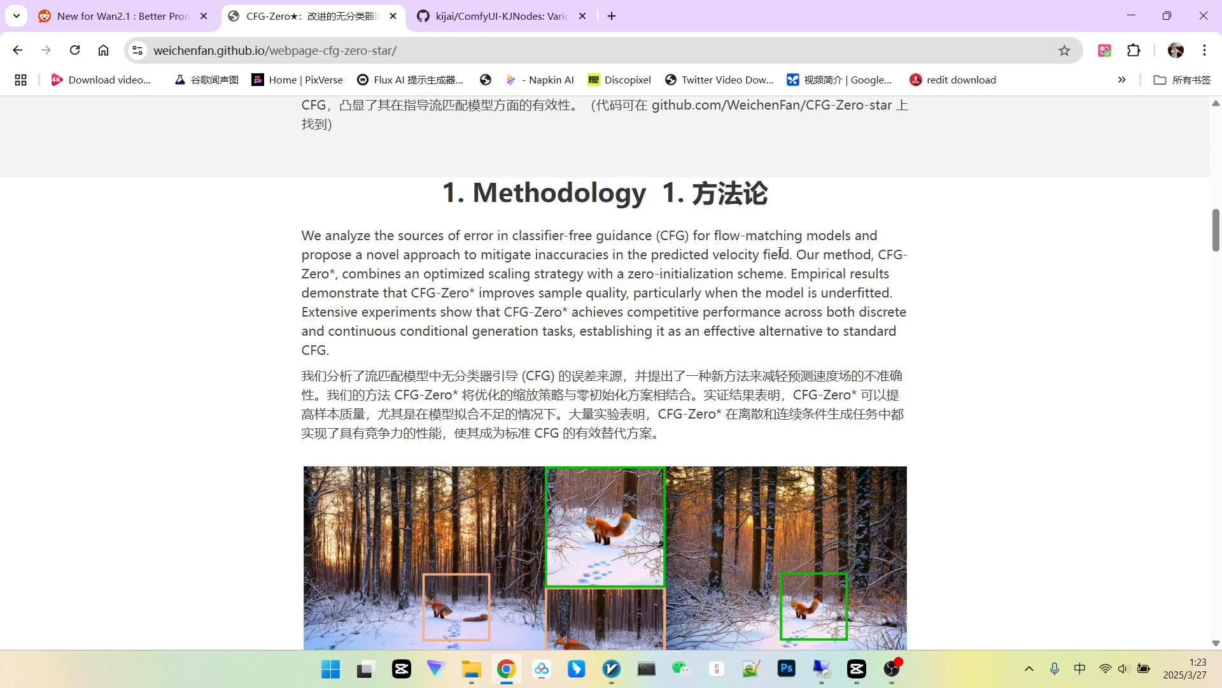
scroll(780, 252, down, 10)
scroll(846, 302, down, 4)
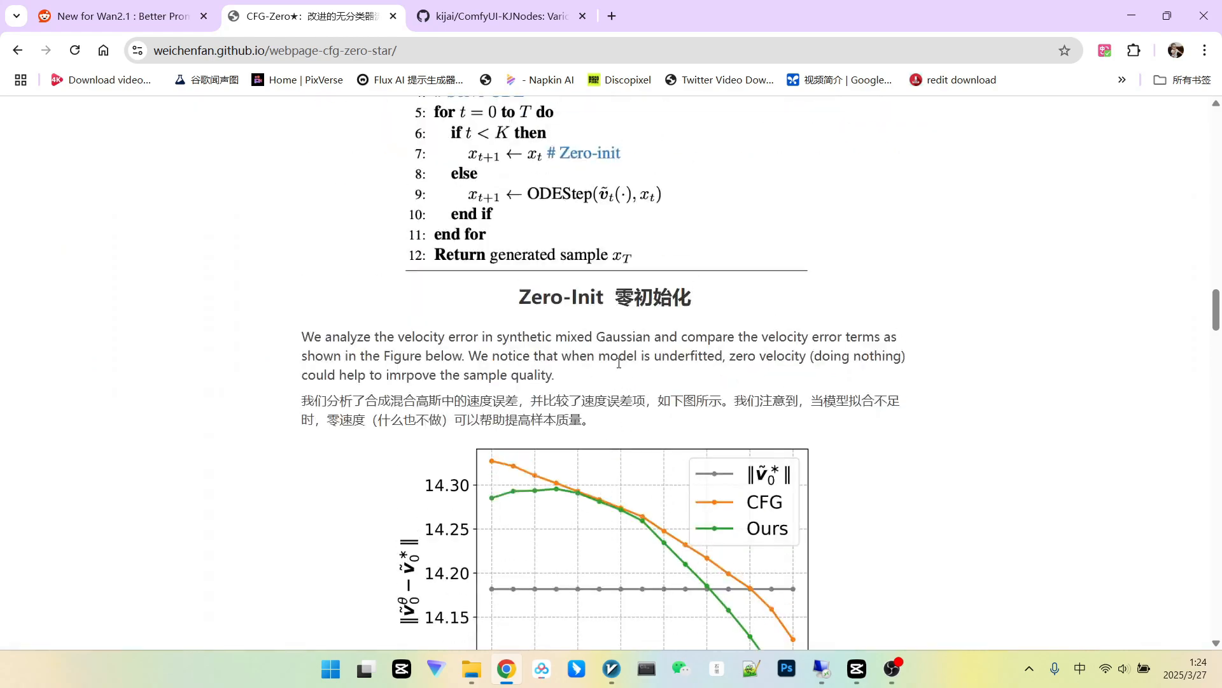
scroll(618, 363, up, 12)
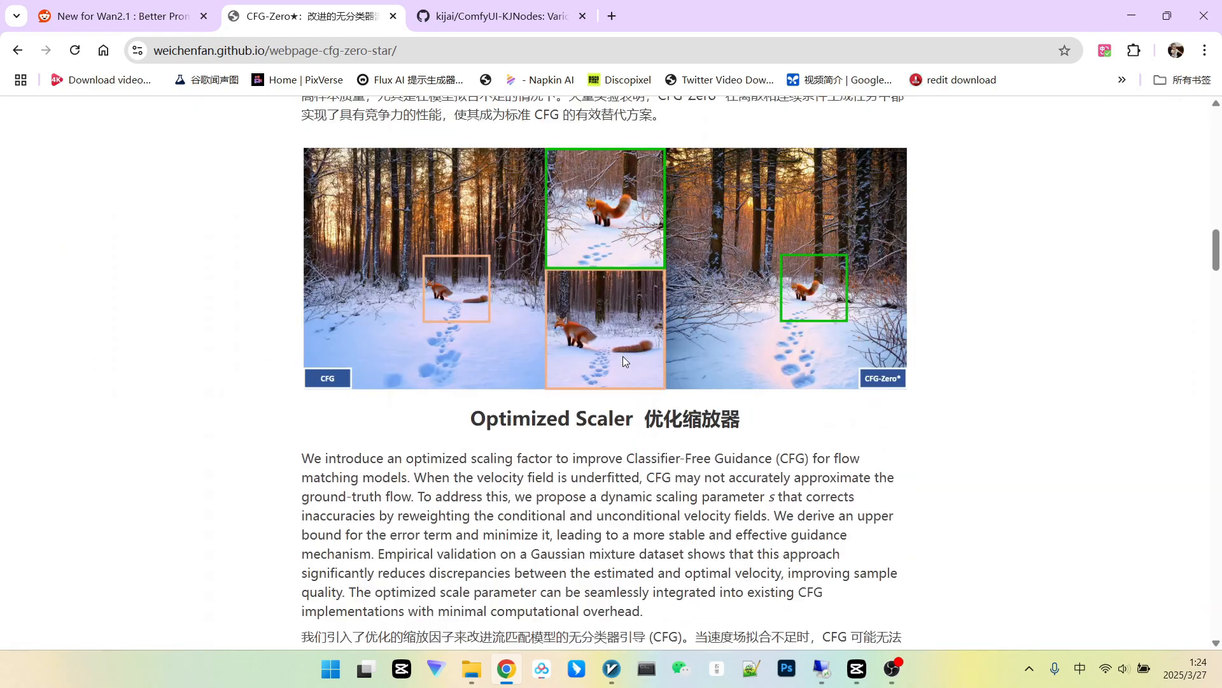
scroll(623, 357, up, 10)
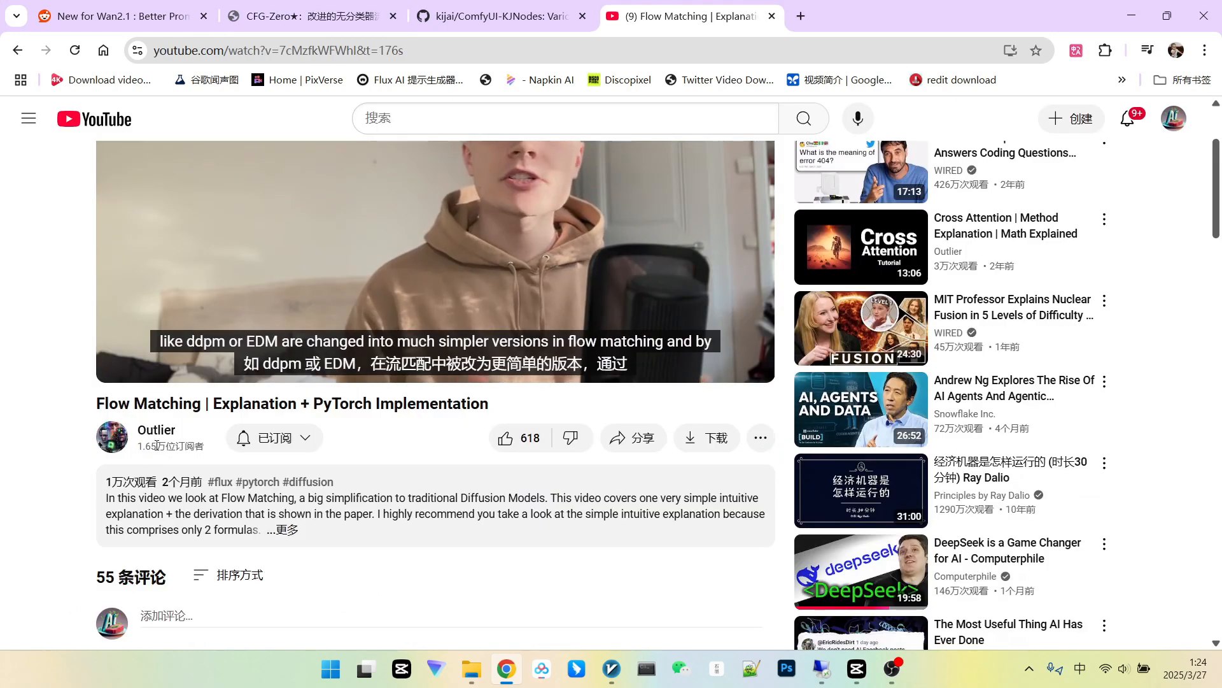
Step: View the YouTube video "Flow Matching | Explanation + PyTorch Implementation" and its player
scroll(205, 447, up, 1)
scroll(205, 448, up, 1)
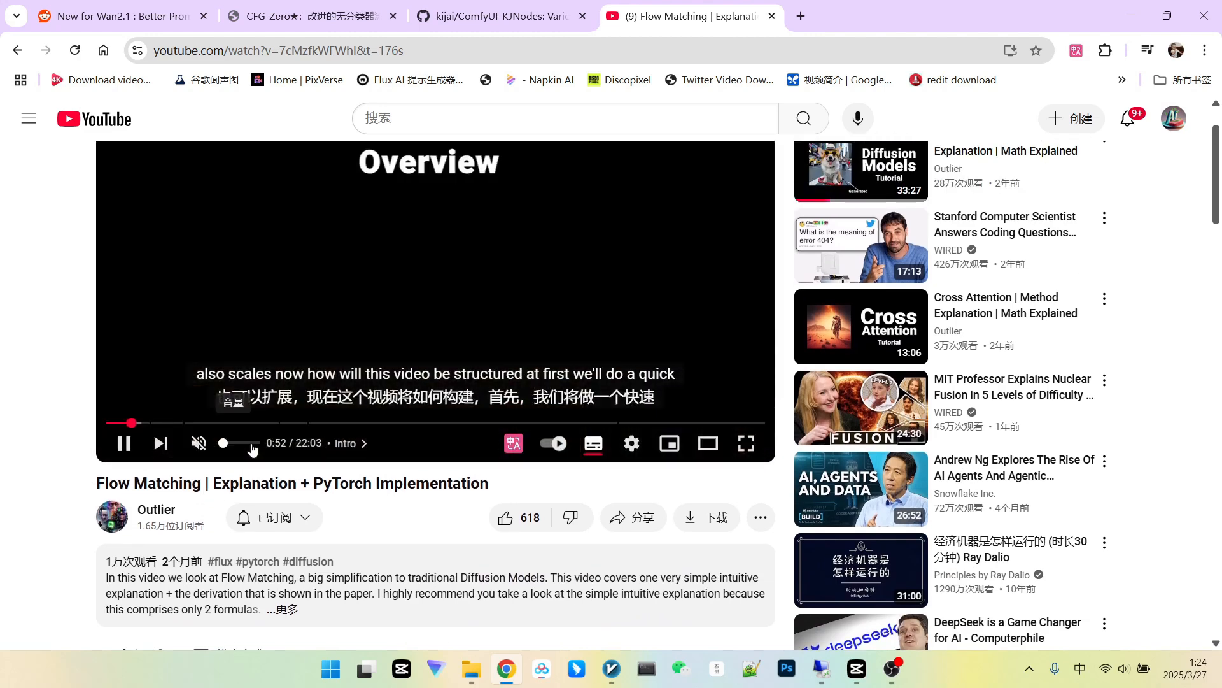
scroll(324, 443, up, 1)
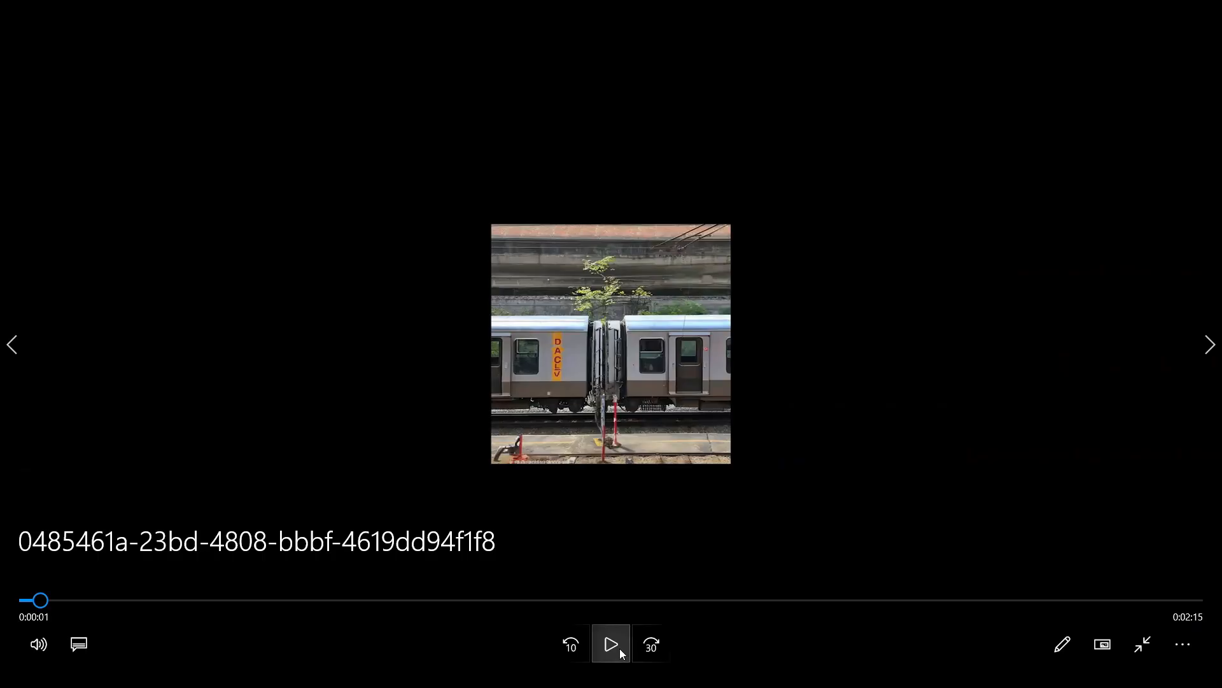
Step: Toggle playback of the train video in the full-screen media player
click(620, 647)
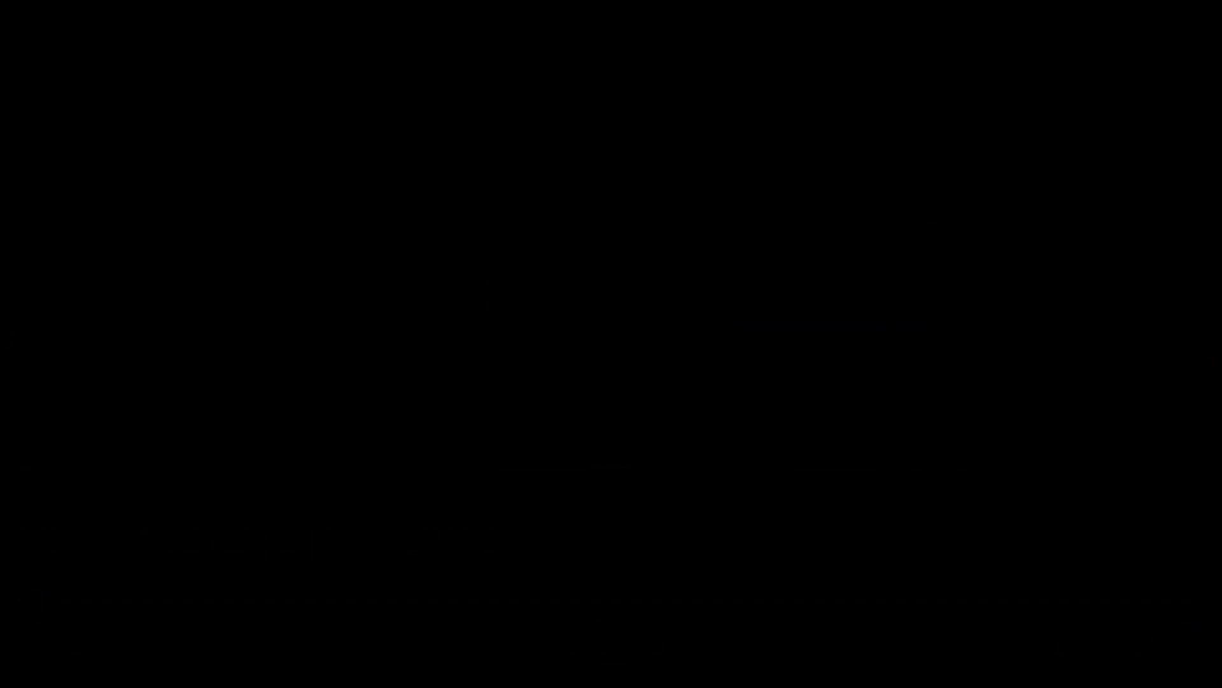